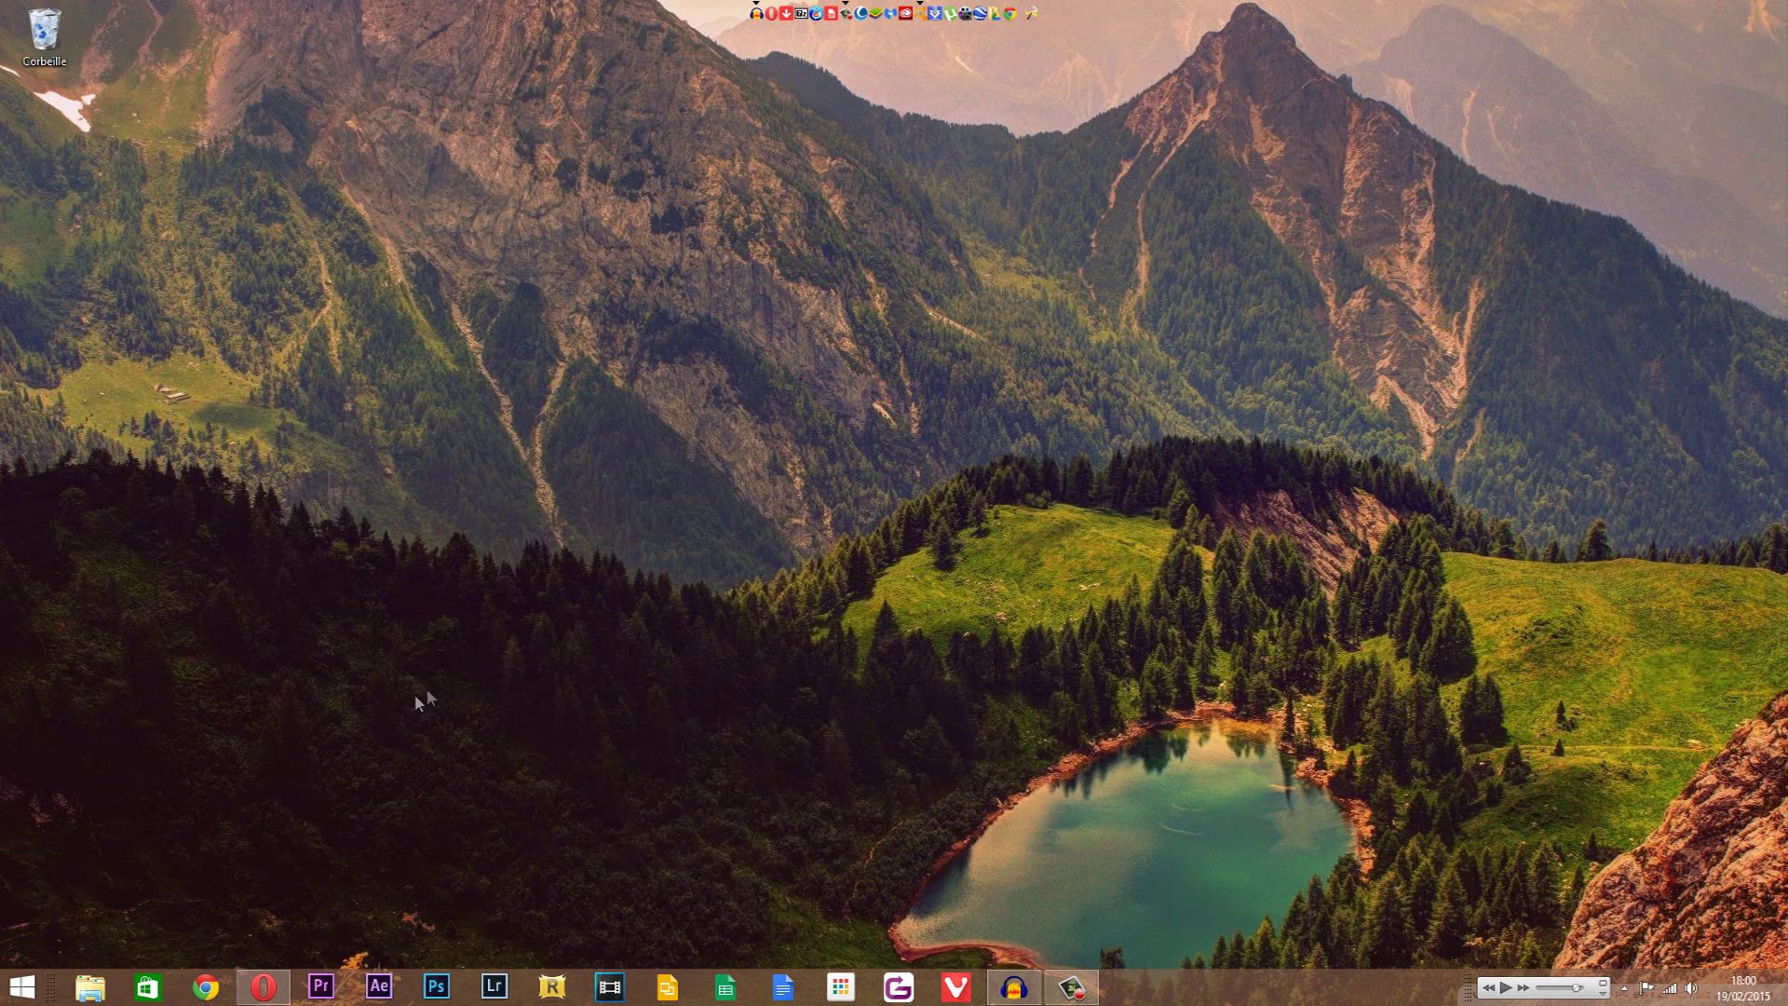
Open the Control Panel (Panneau de configuration) and display its items by Catégorie
left_click(19, 987)
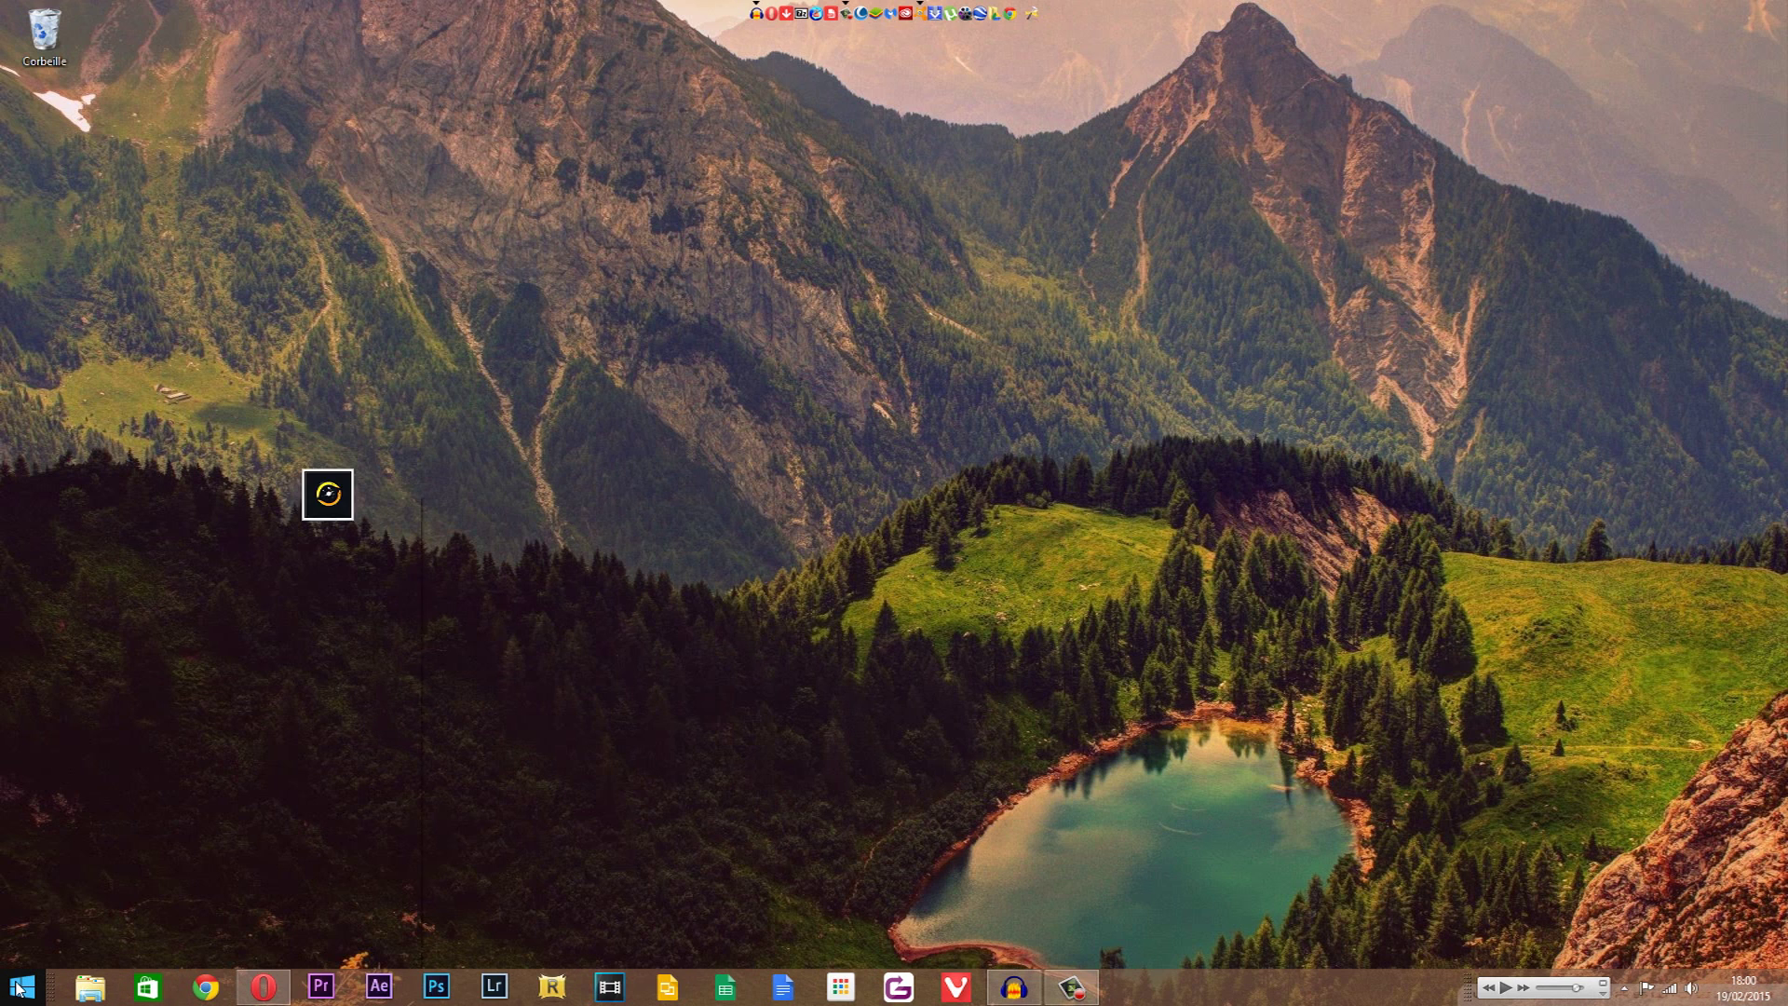
right_click(365, 749)
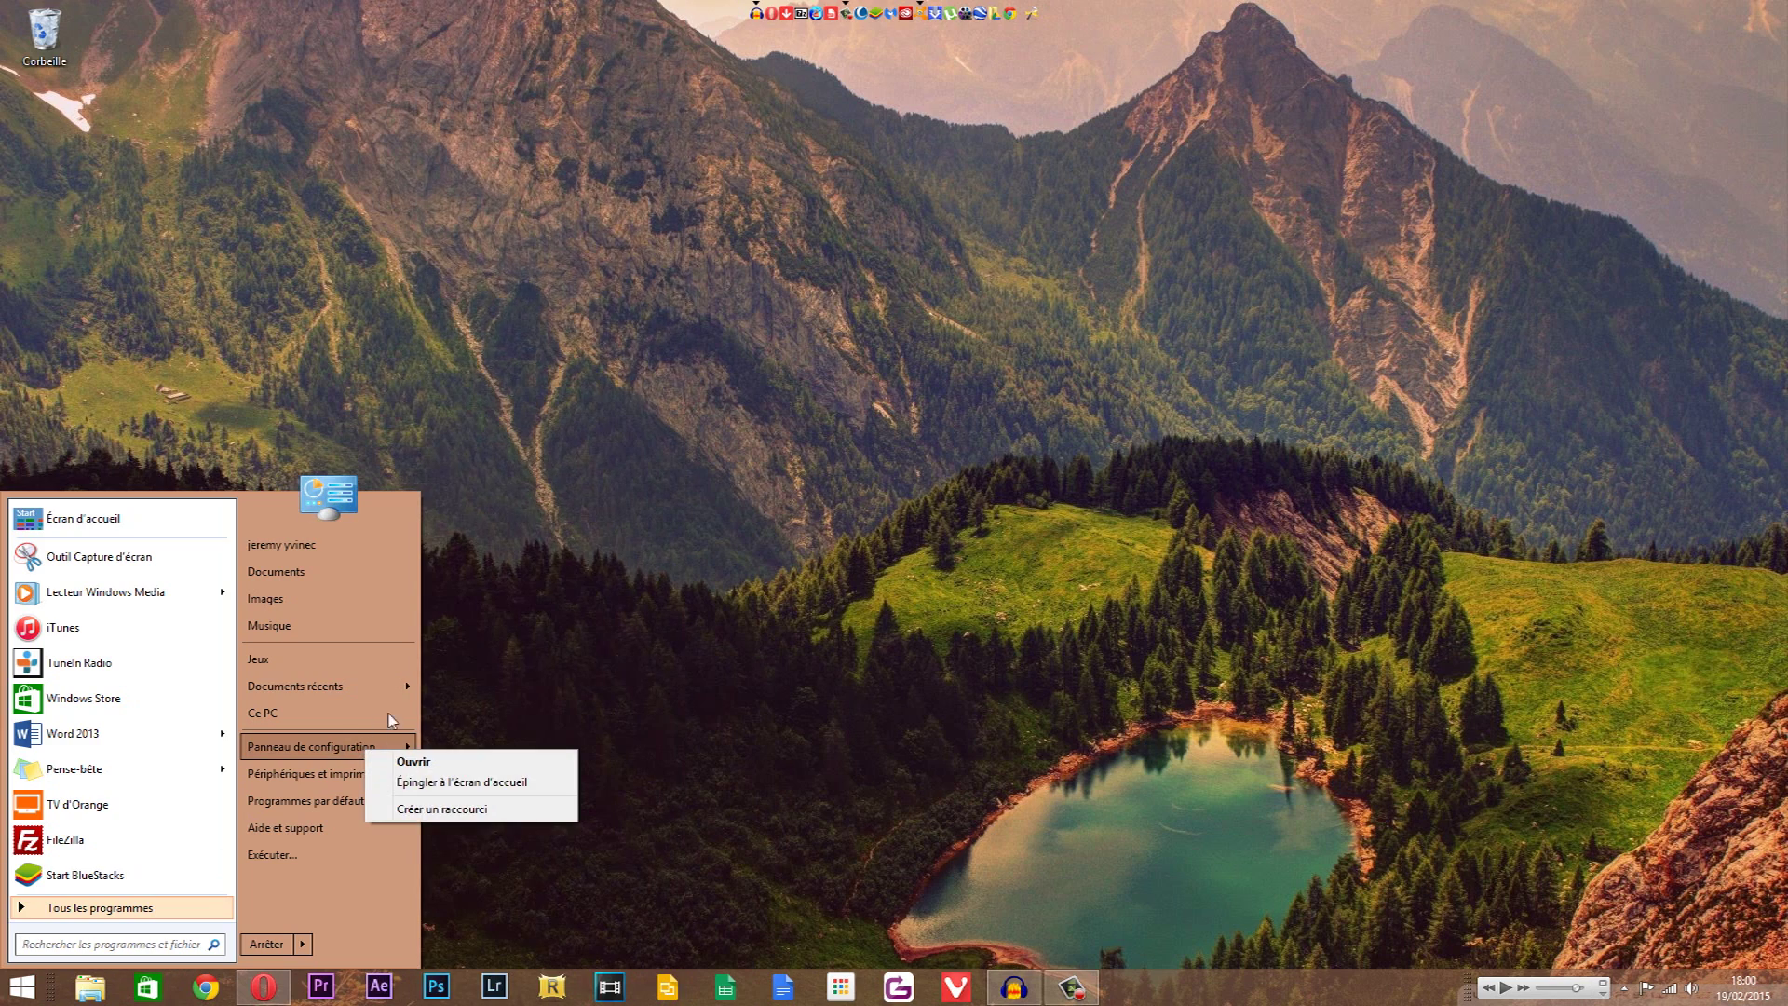
left_click(394, 762)
left_click(1290, 236)
left_click(1299, 259)
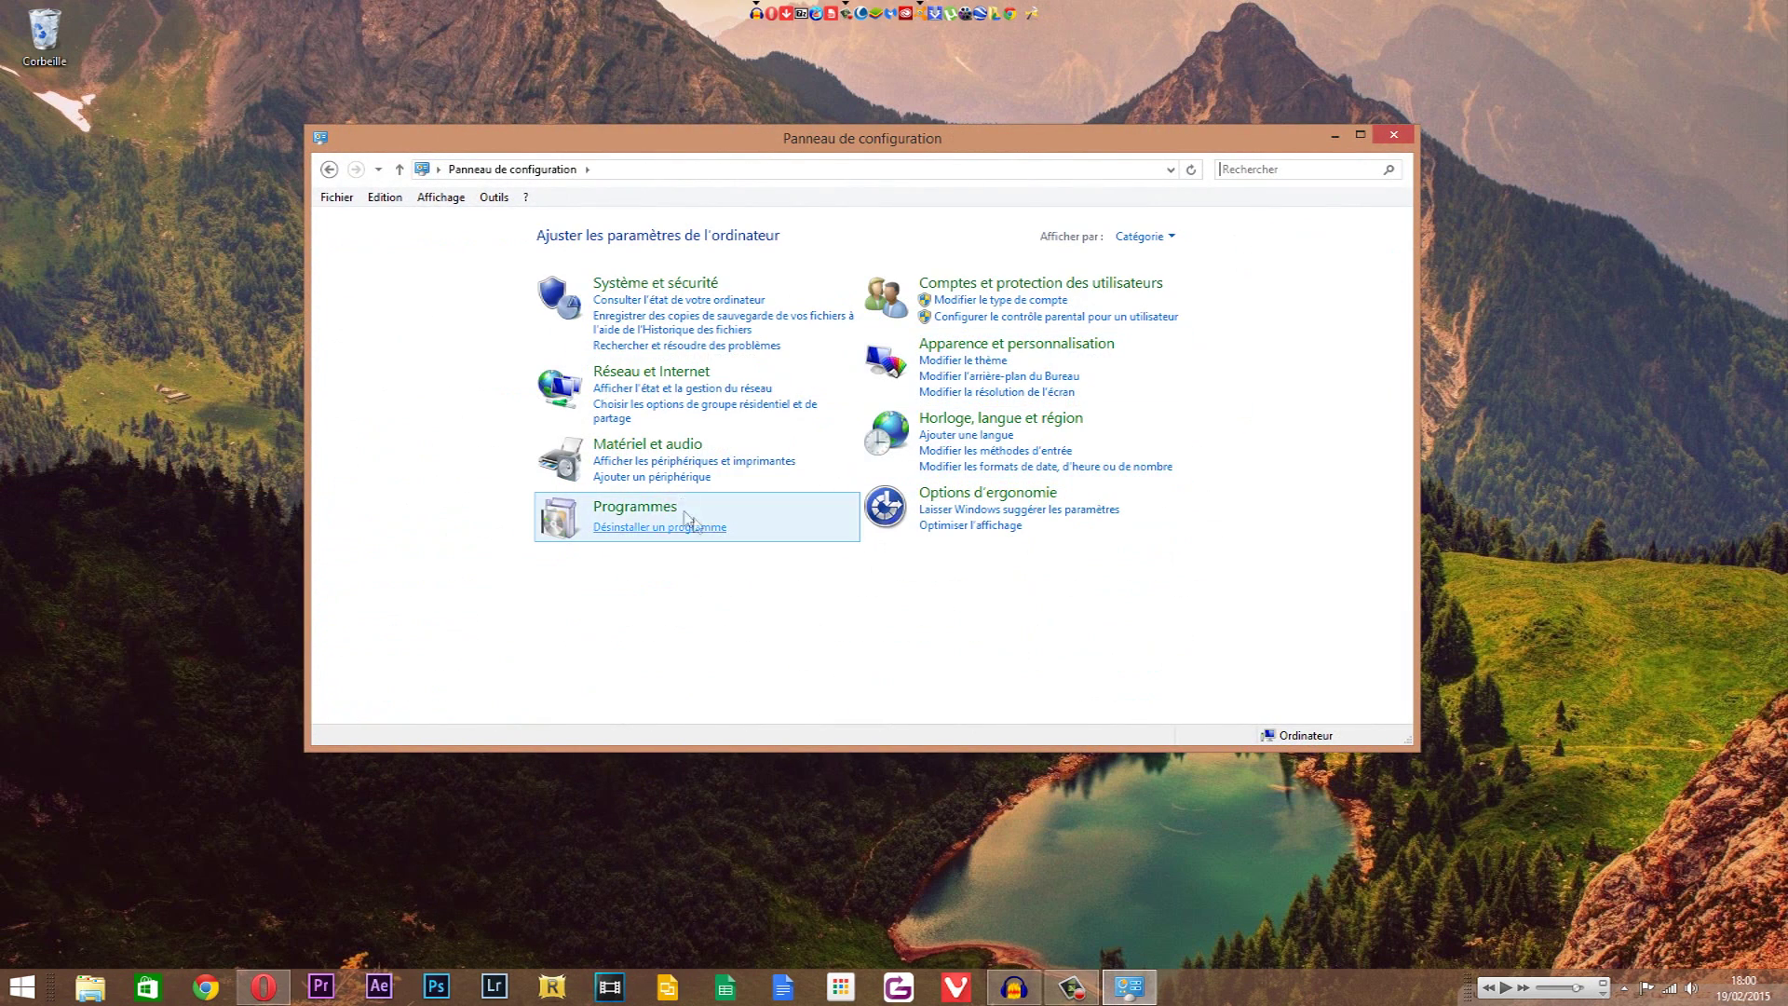
Raise the Haut-parleurs device level in the volume mixer from Matériel et audio, and close the mixer and the Control Panel
left_click(634, 446)
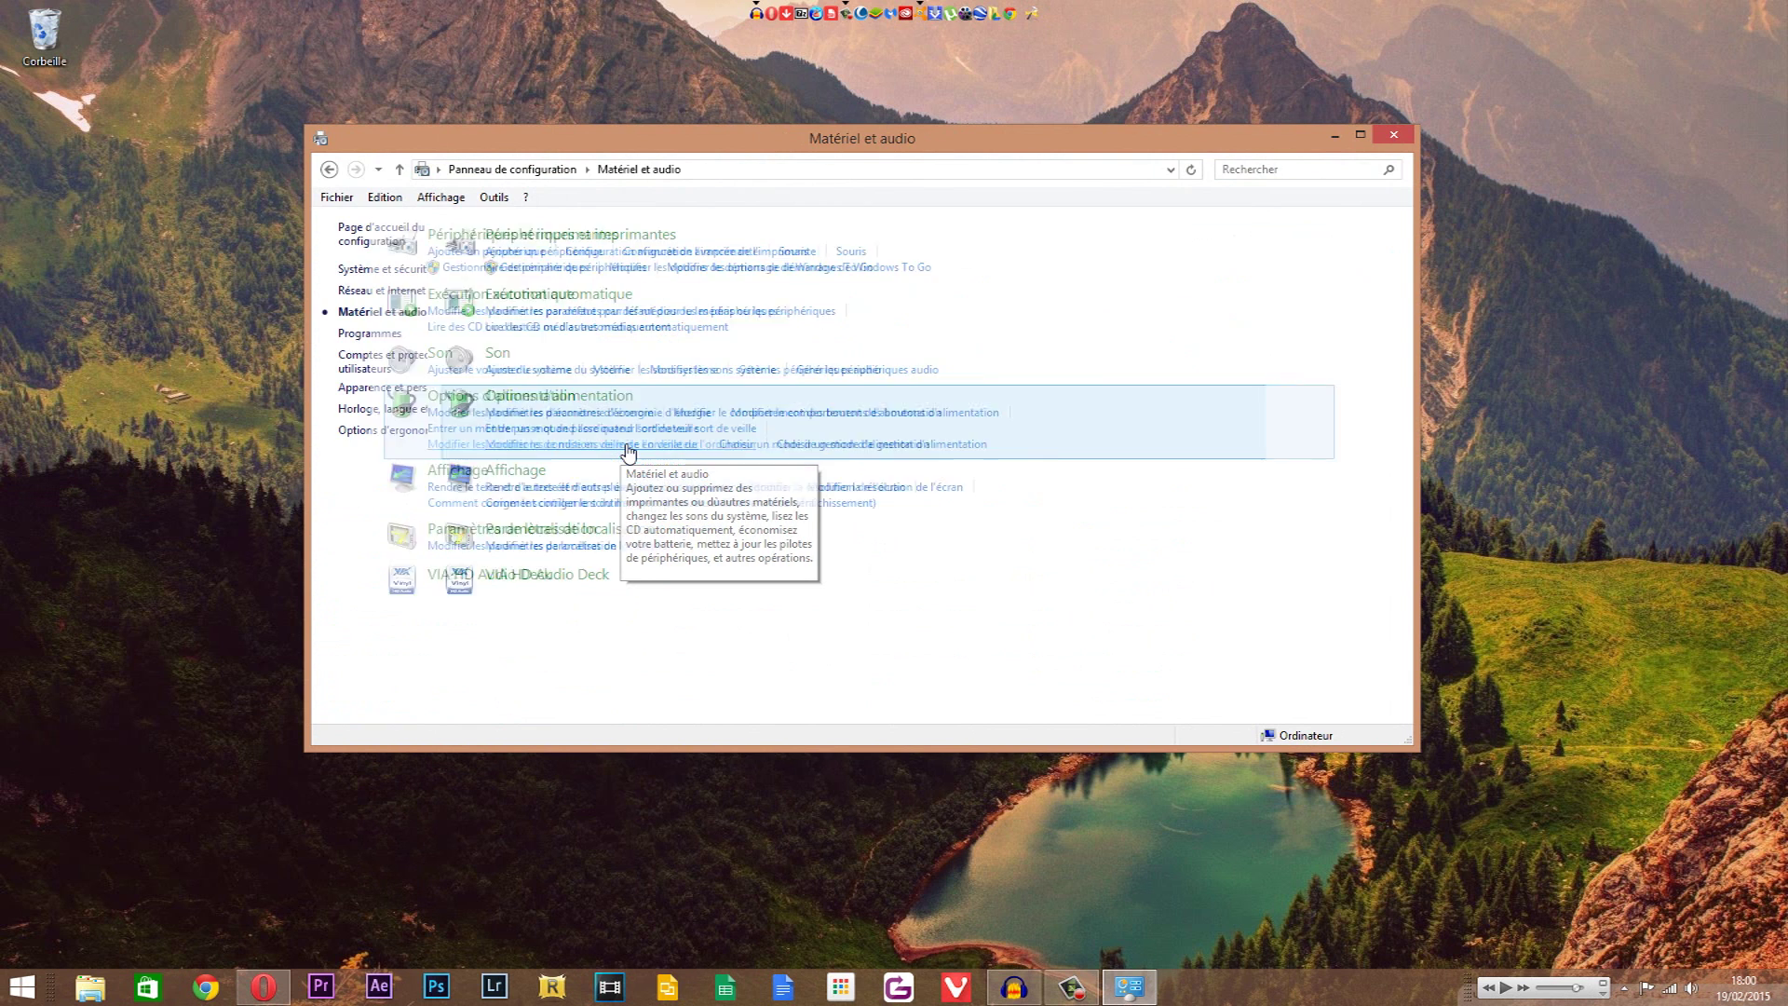
left_click(572, 372)
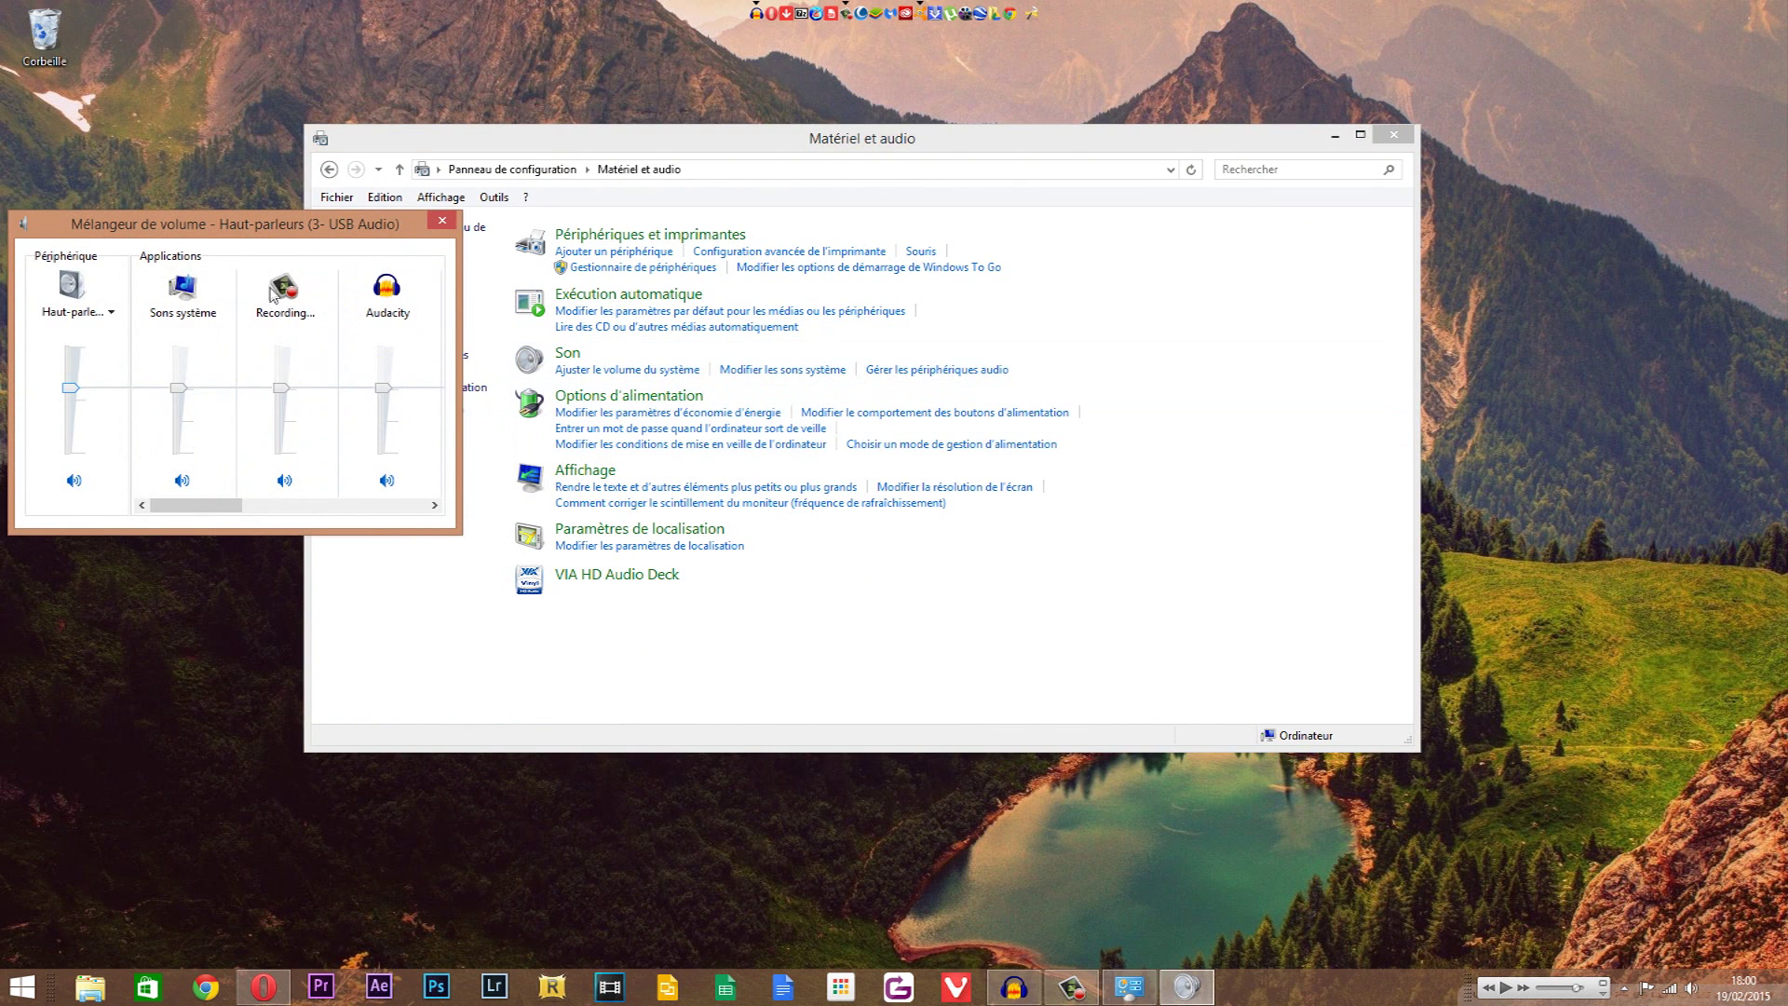
left_click_drag(307, 232, 1229, 320)
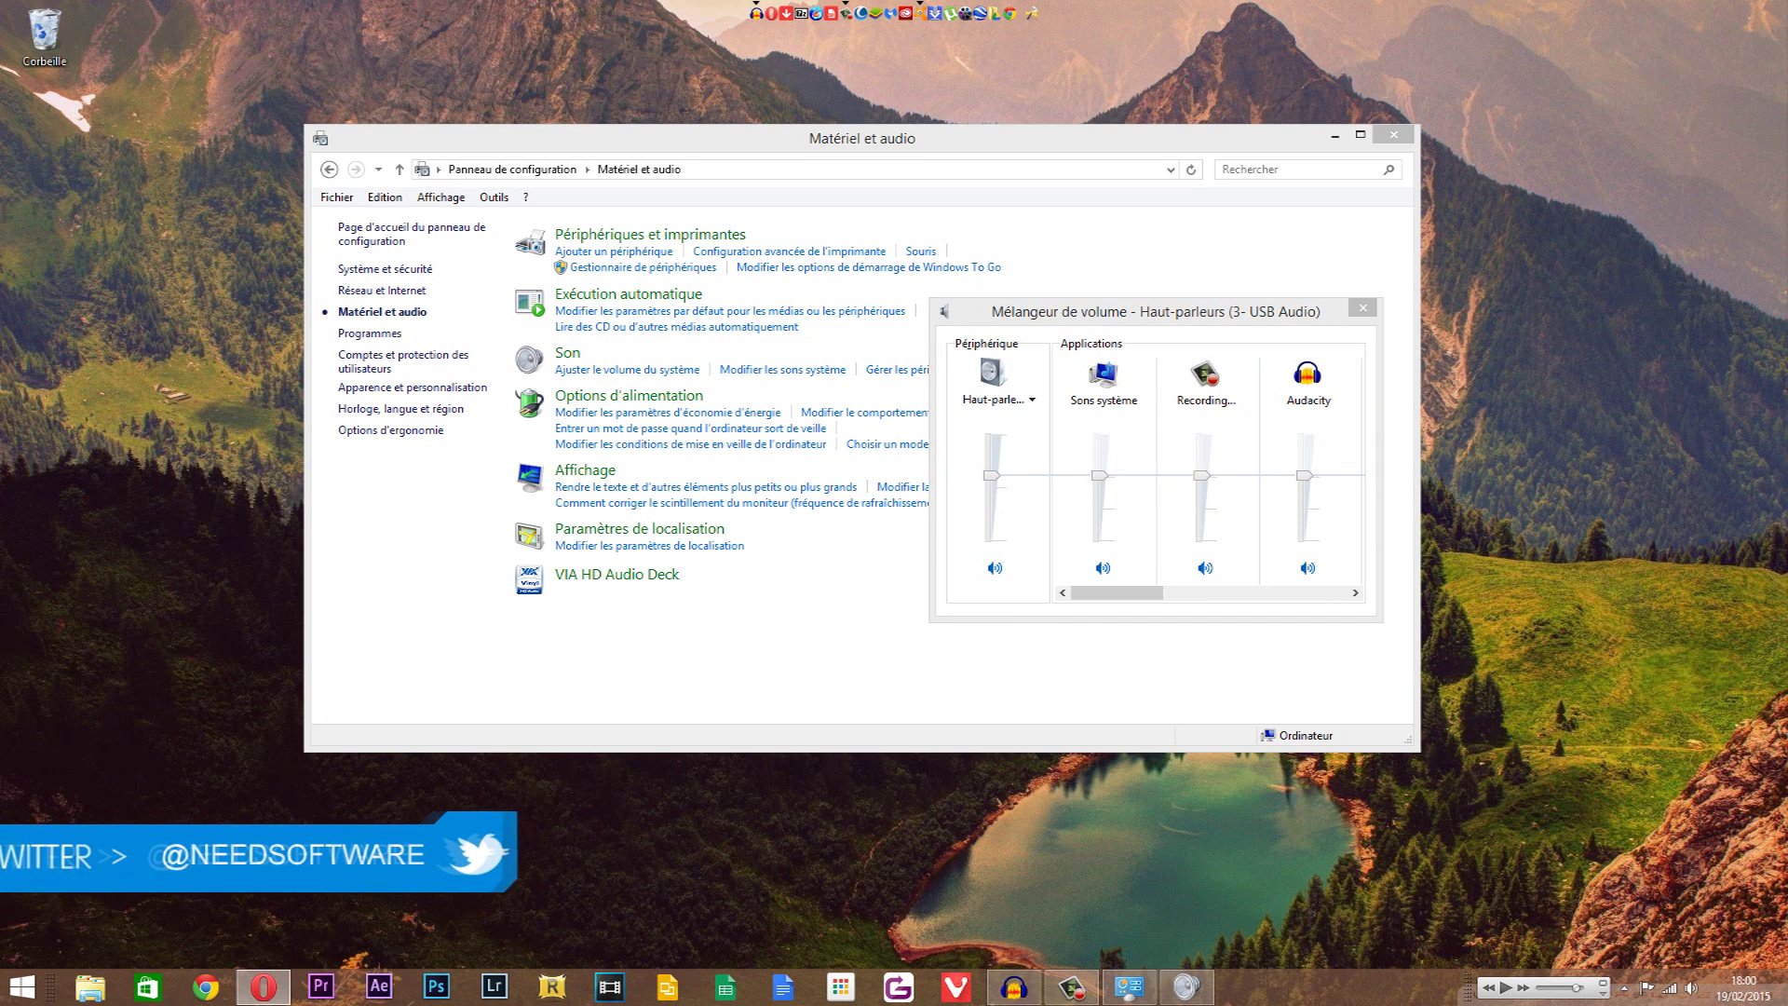
mouse_move(991, 476)
left_mouse_down()
mouse_move(992, 512)
mouse_move(992, 456)
left_mouse_up()
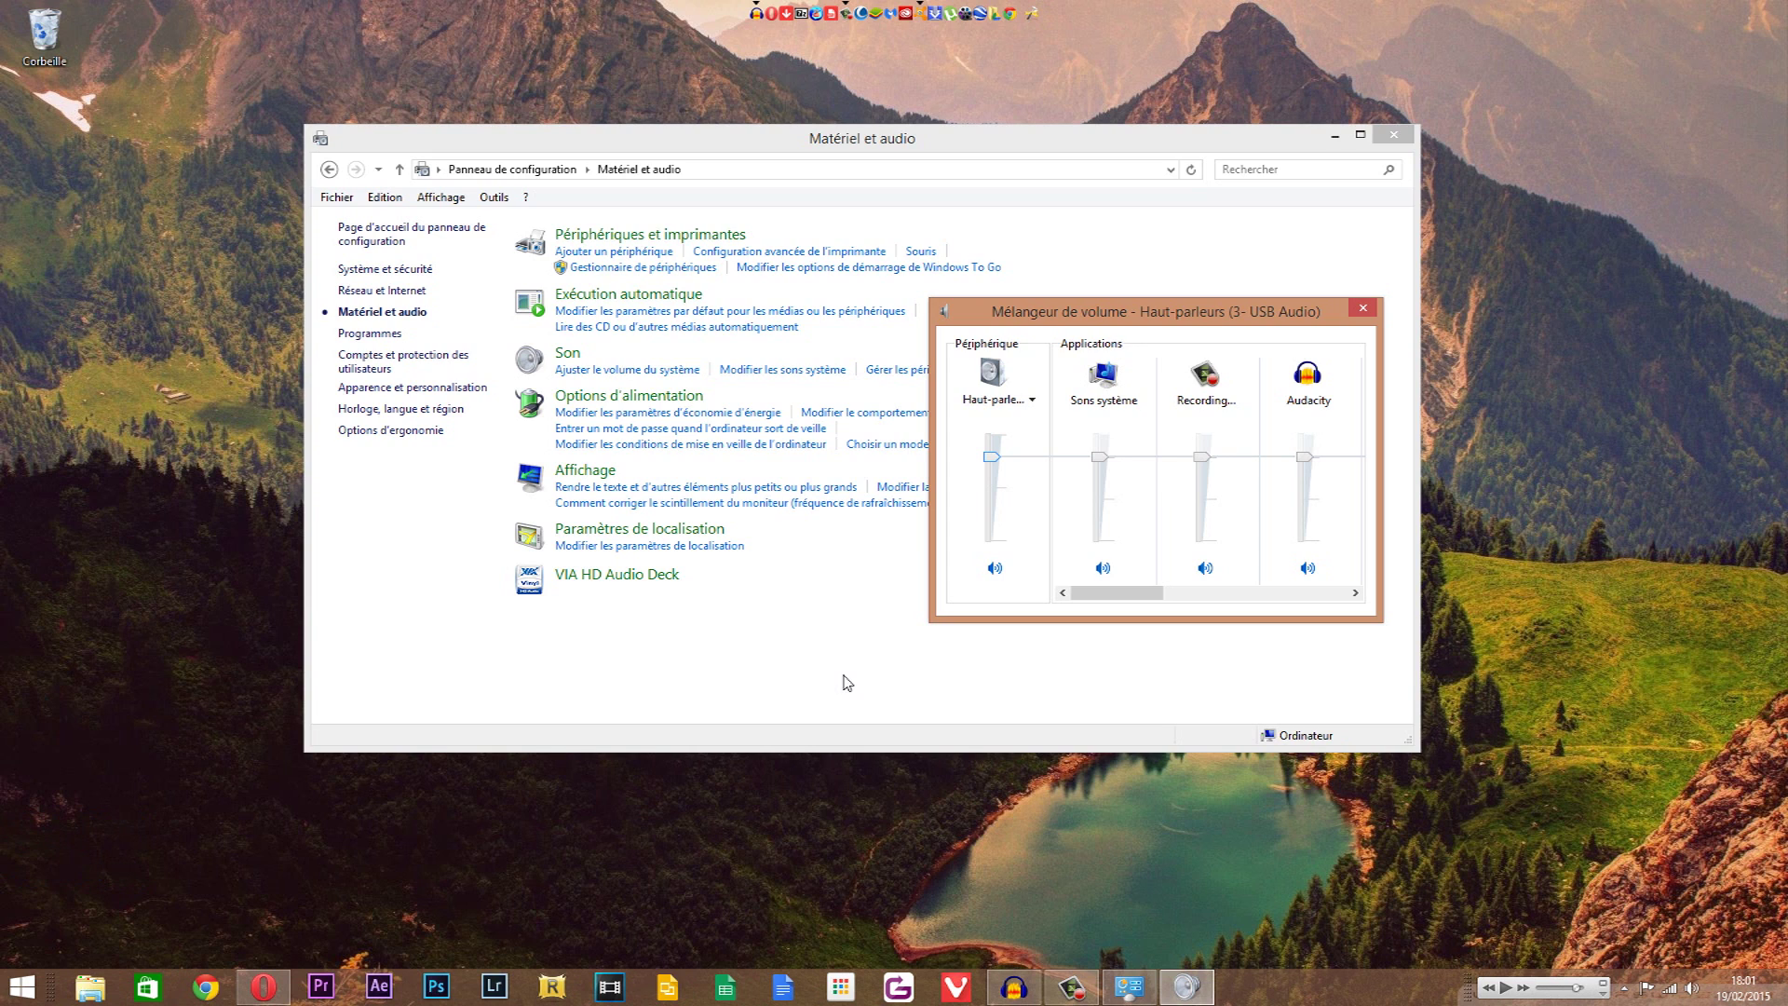
key("alt+Tab")
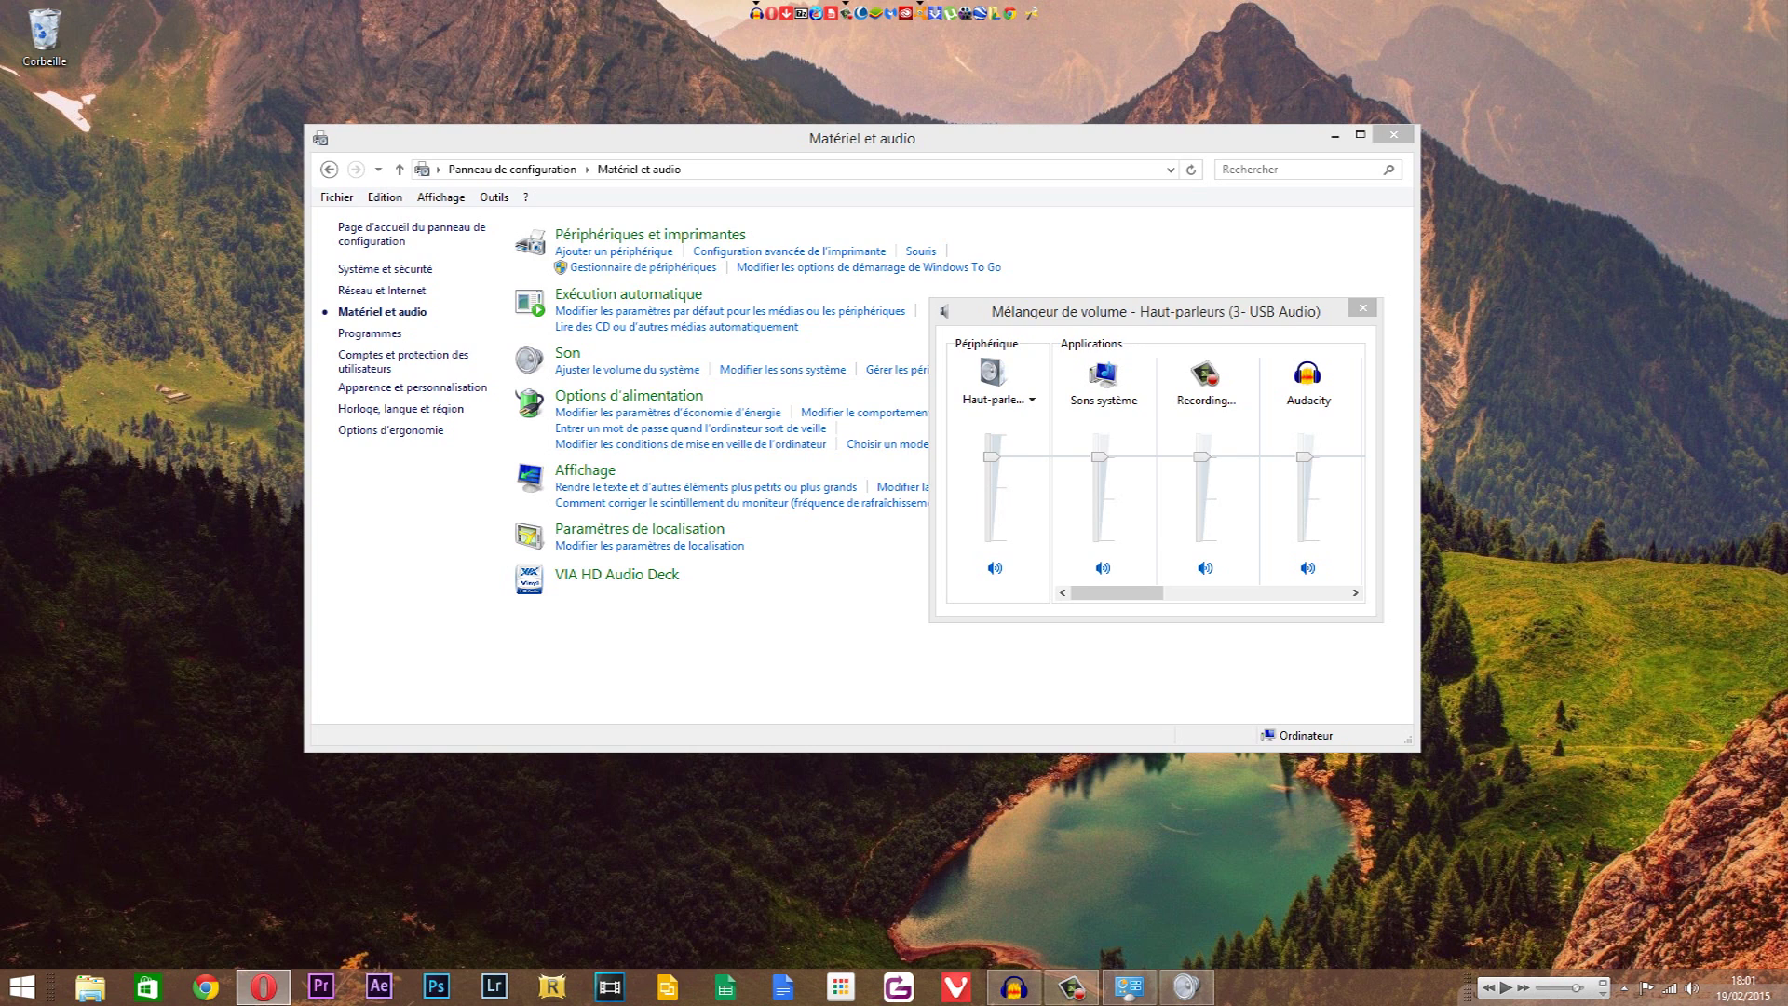
left_click(1363, 307)
left_click(1392, 138)
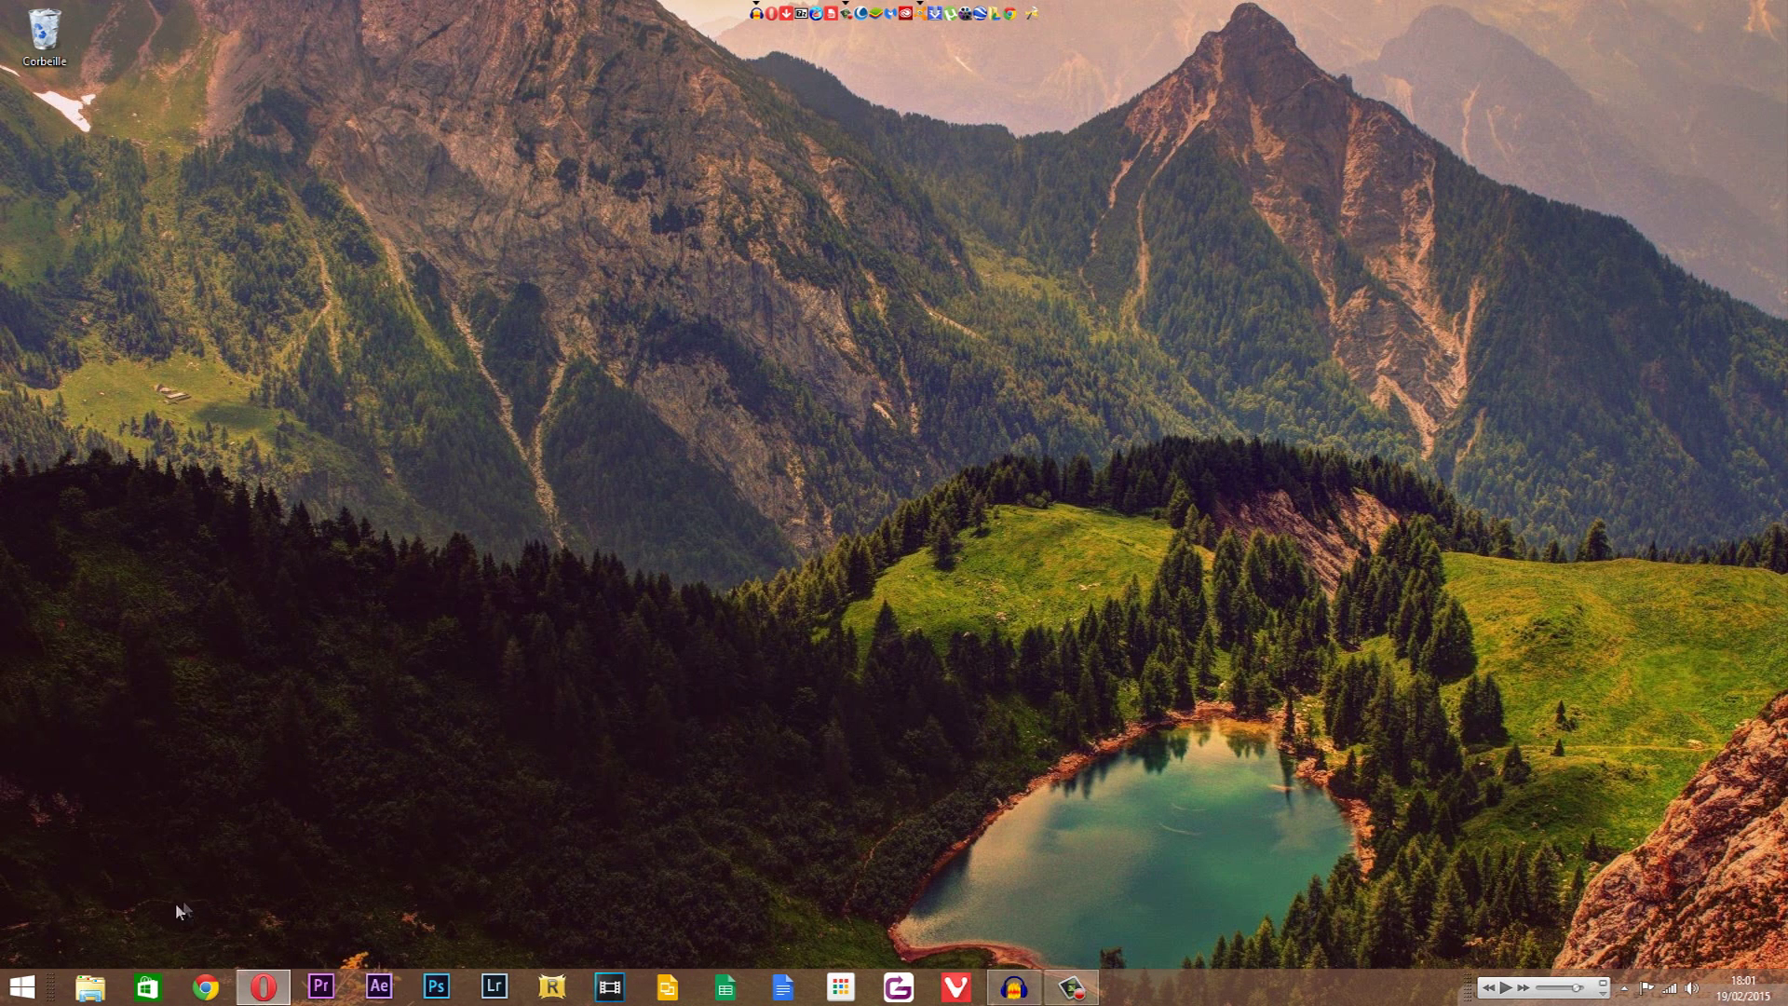
Search the Start menu for "audio" and open the audio playback troubleshooter
left_click(31, 976)
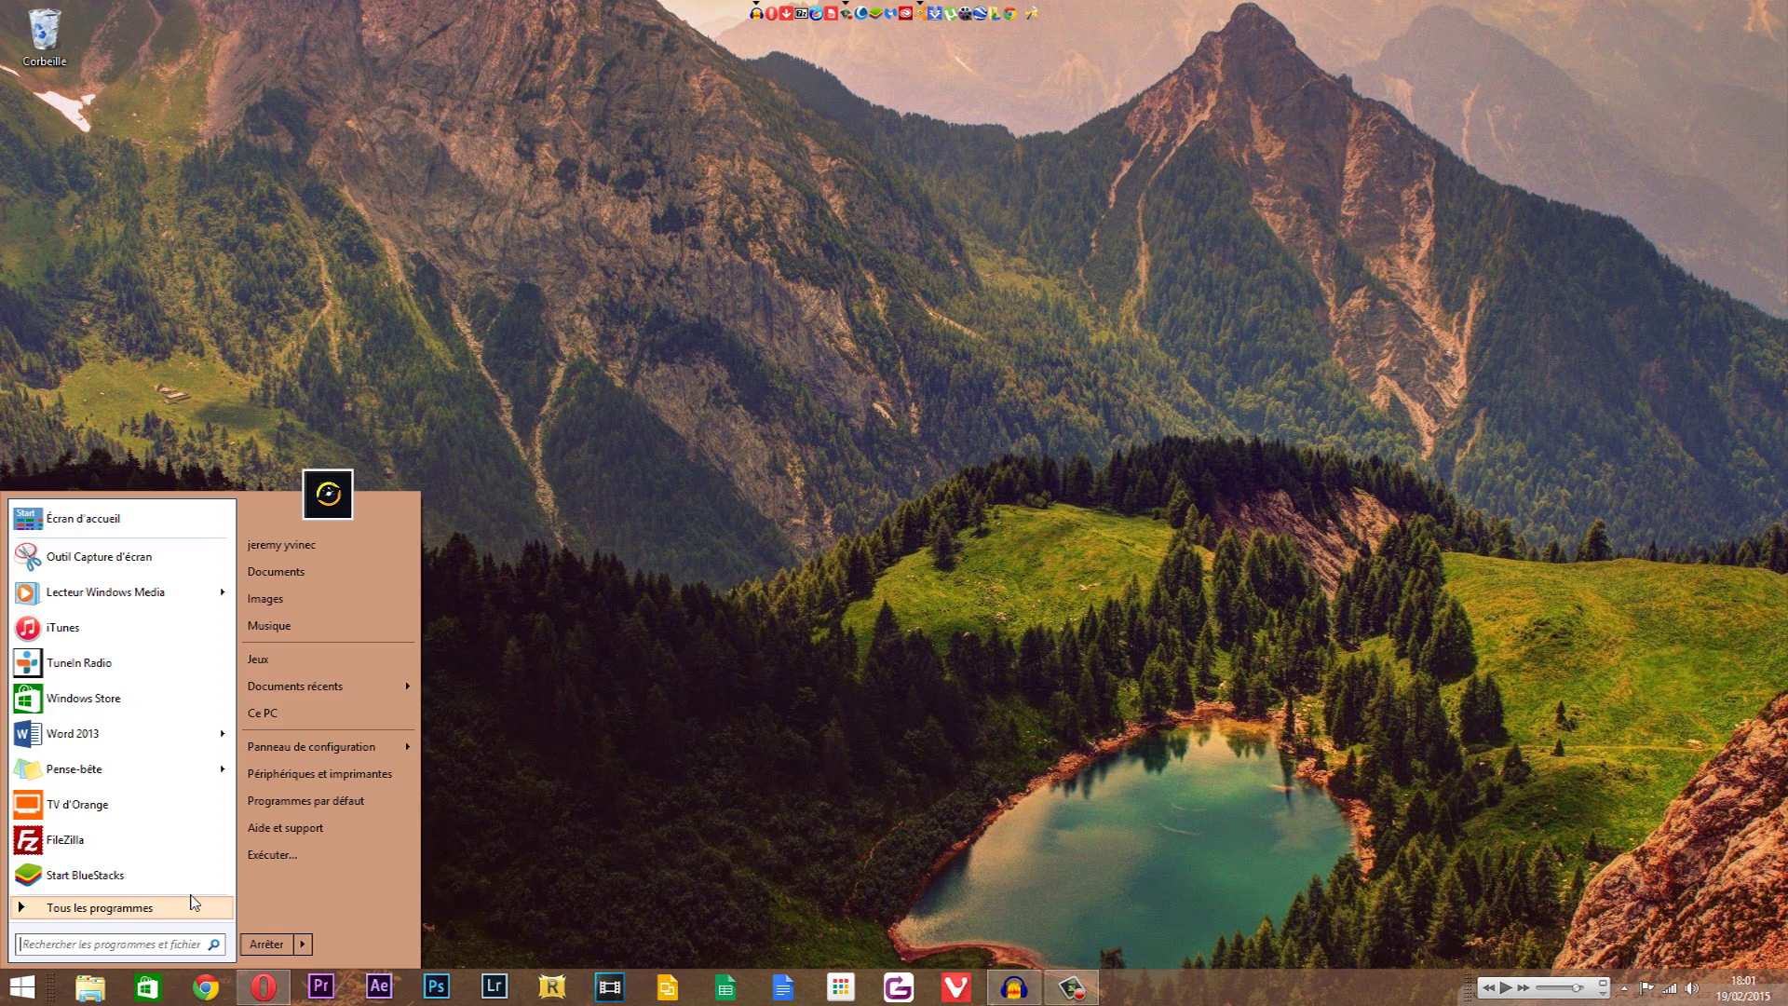
type("audio")
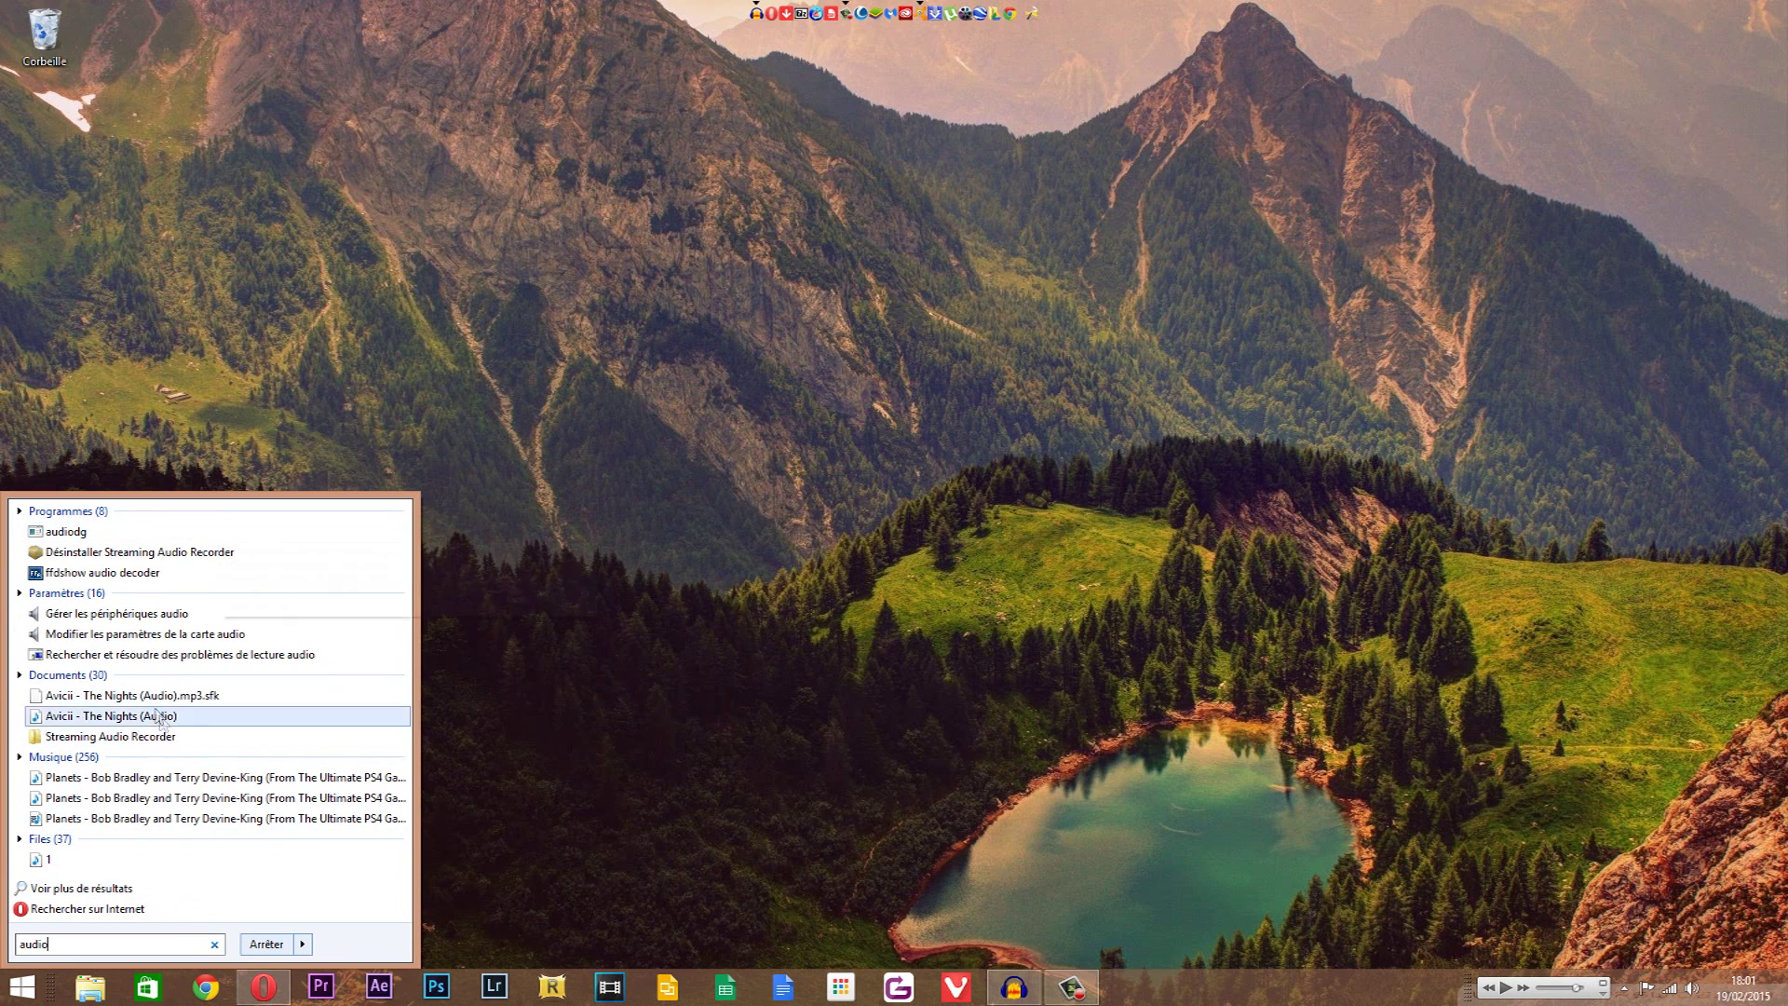
left_click(79, 655)
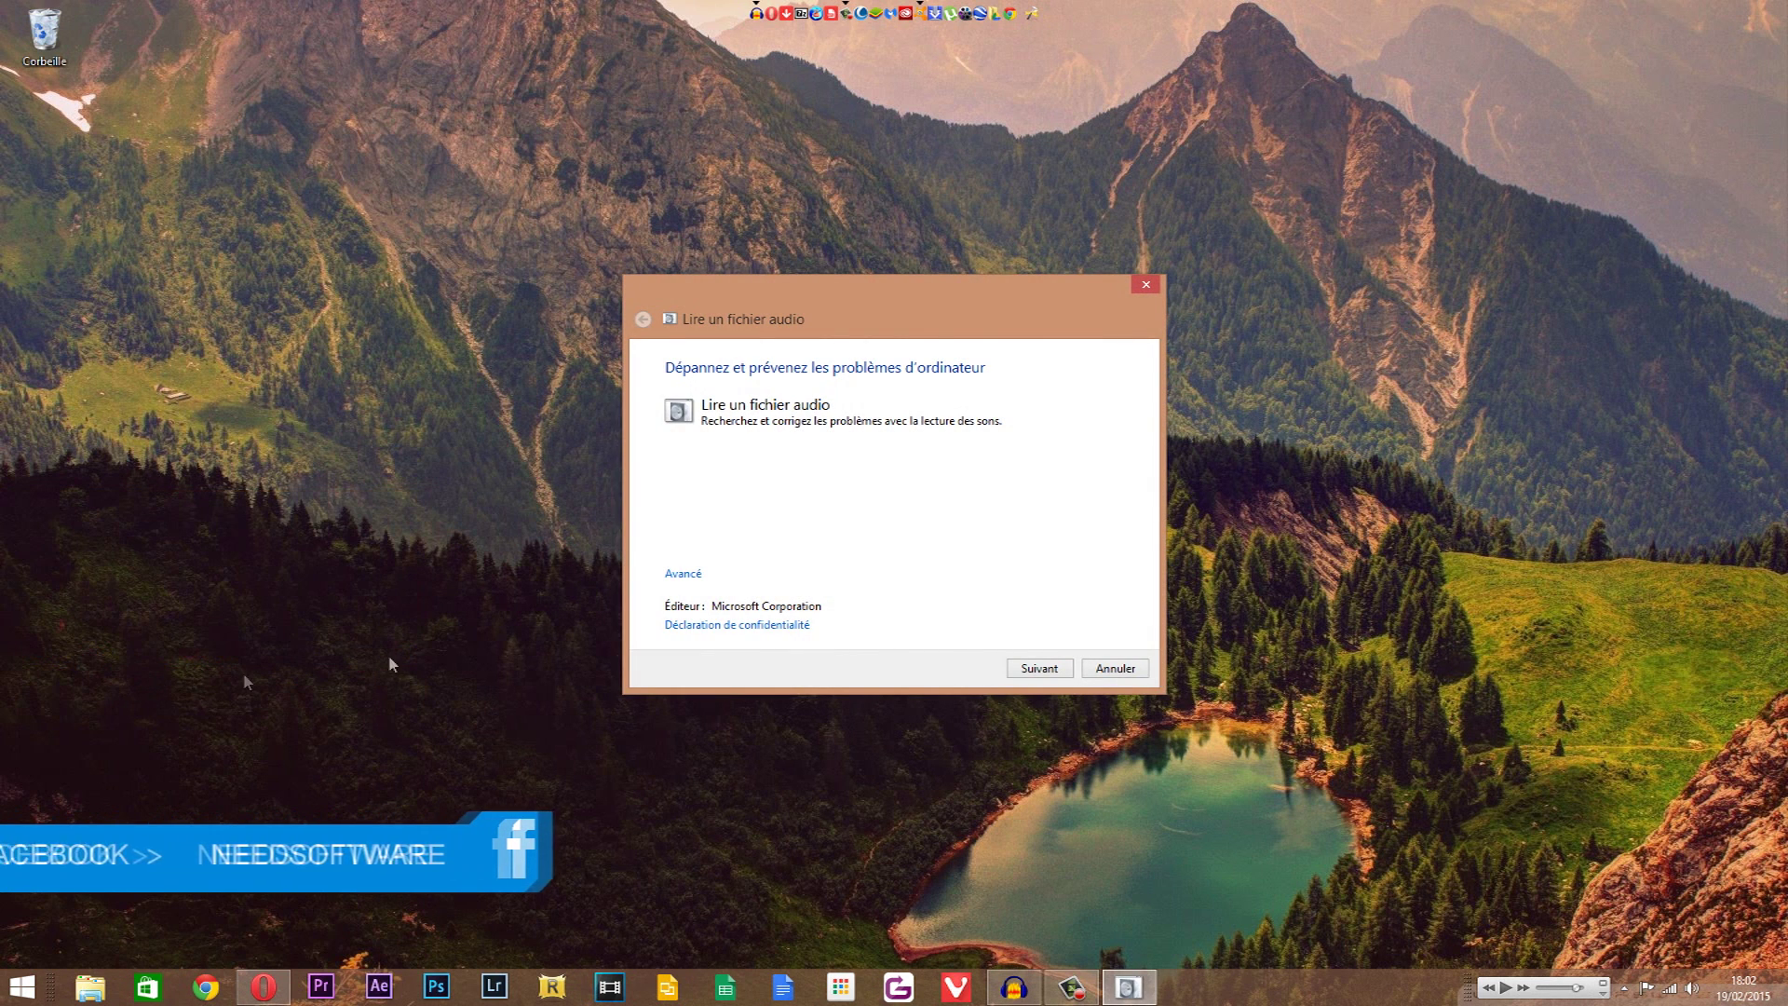
Choose "Haut-parleurs - 3- USB Audio" as the device to troubleshoot, and cancel the troubleshooter
left_click(1062, 672)
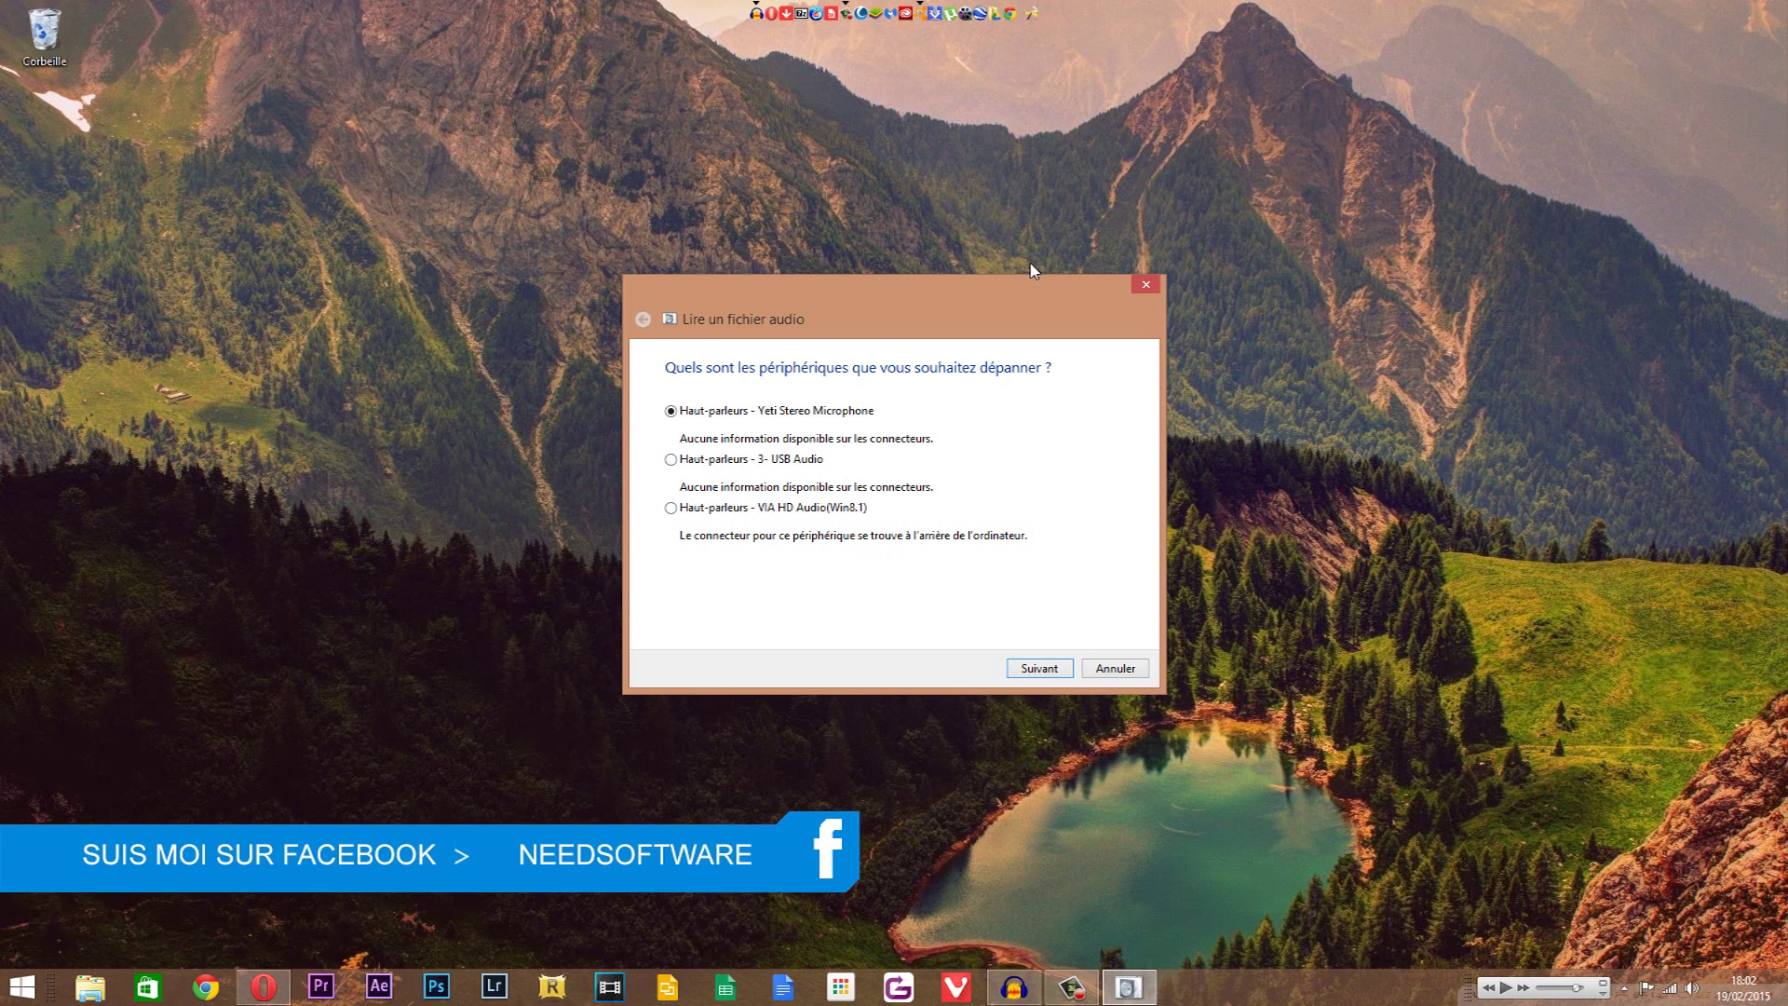
left_click_drag(1004, 294, 1131, 275)
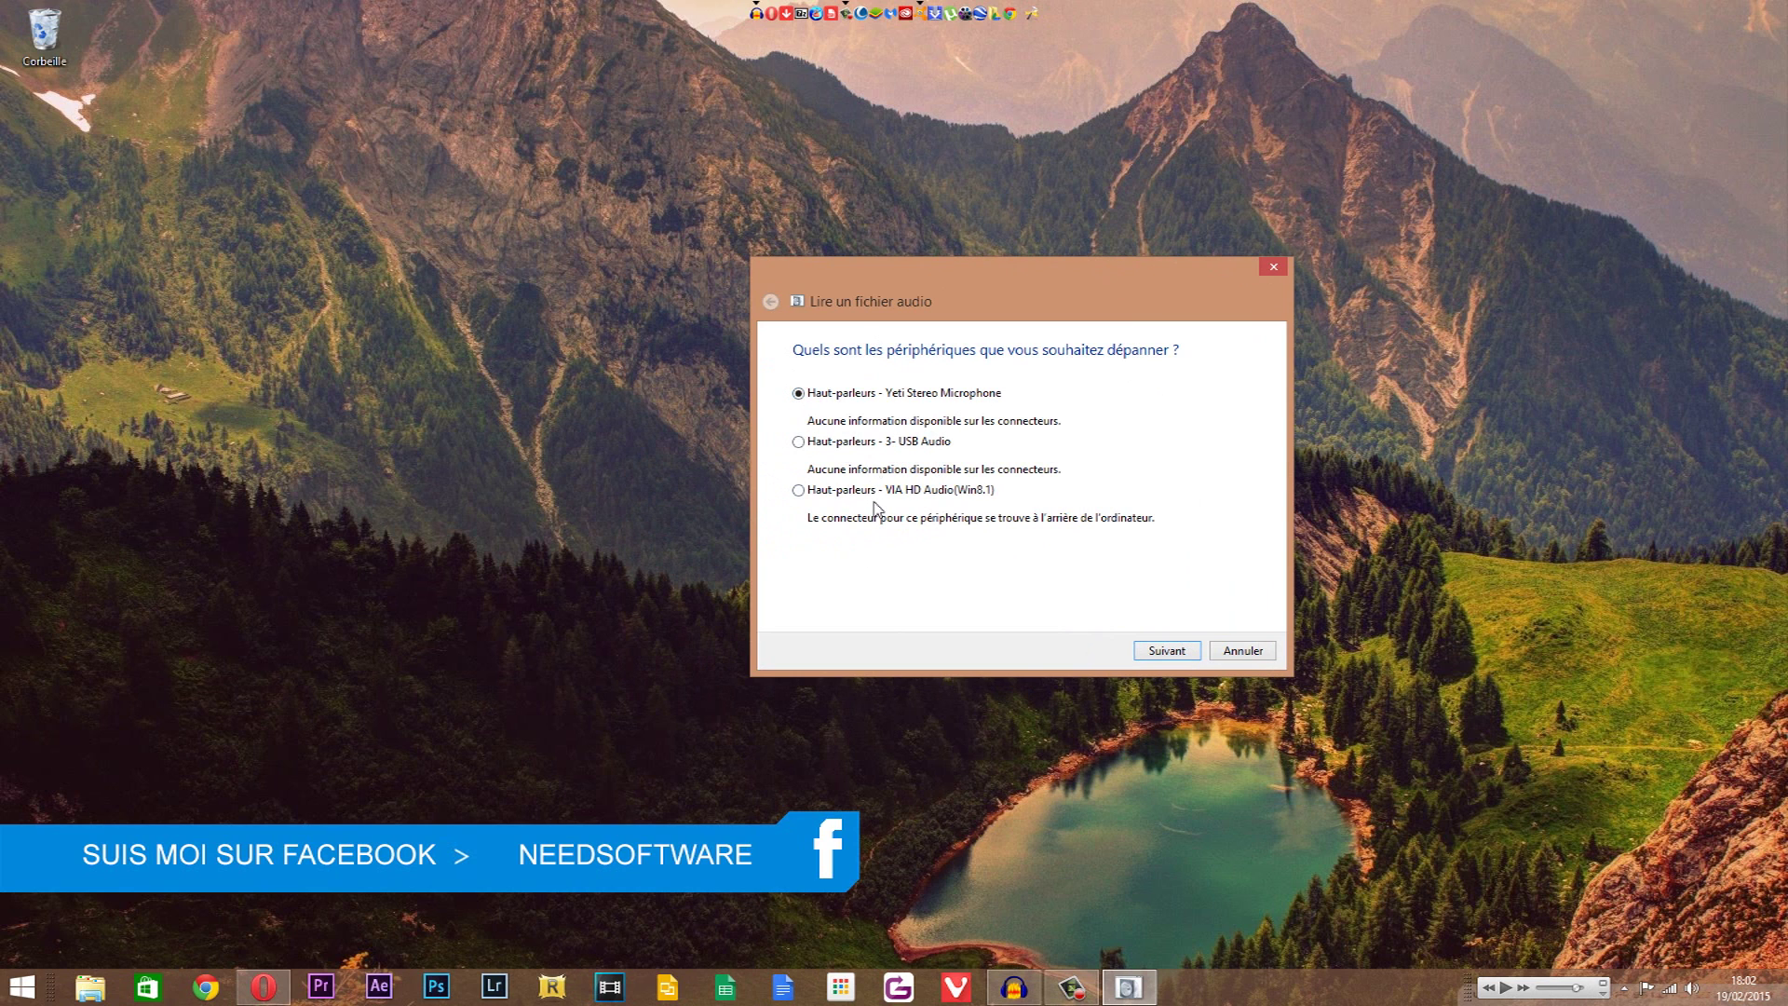
left_click(889, 442)
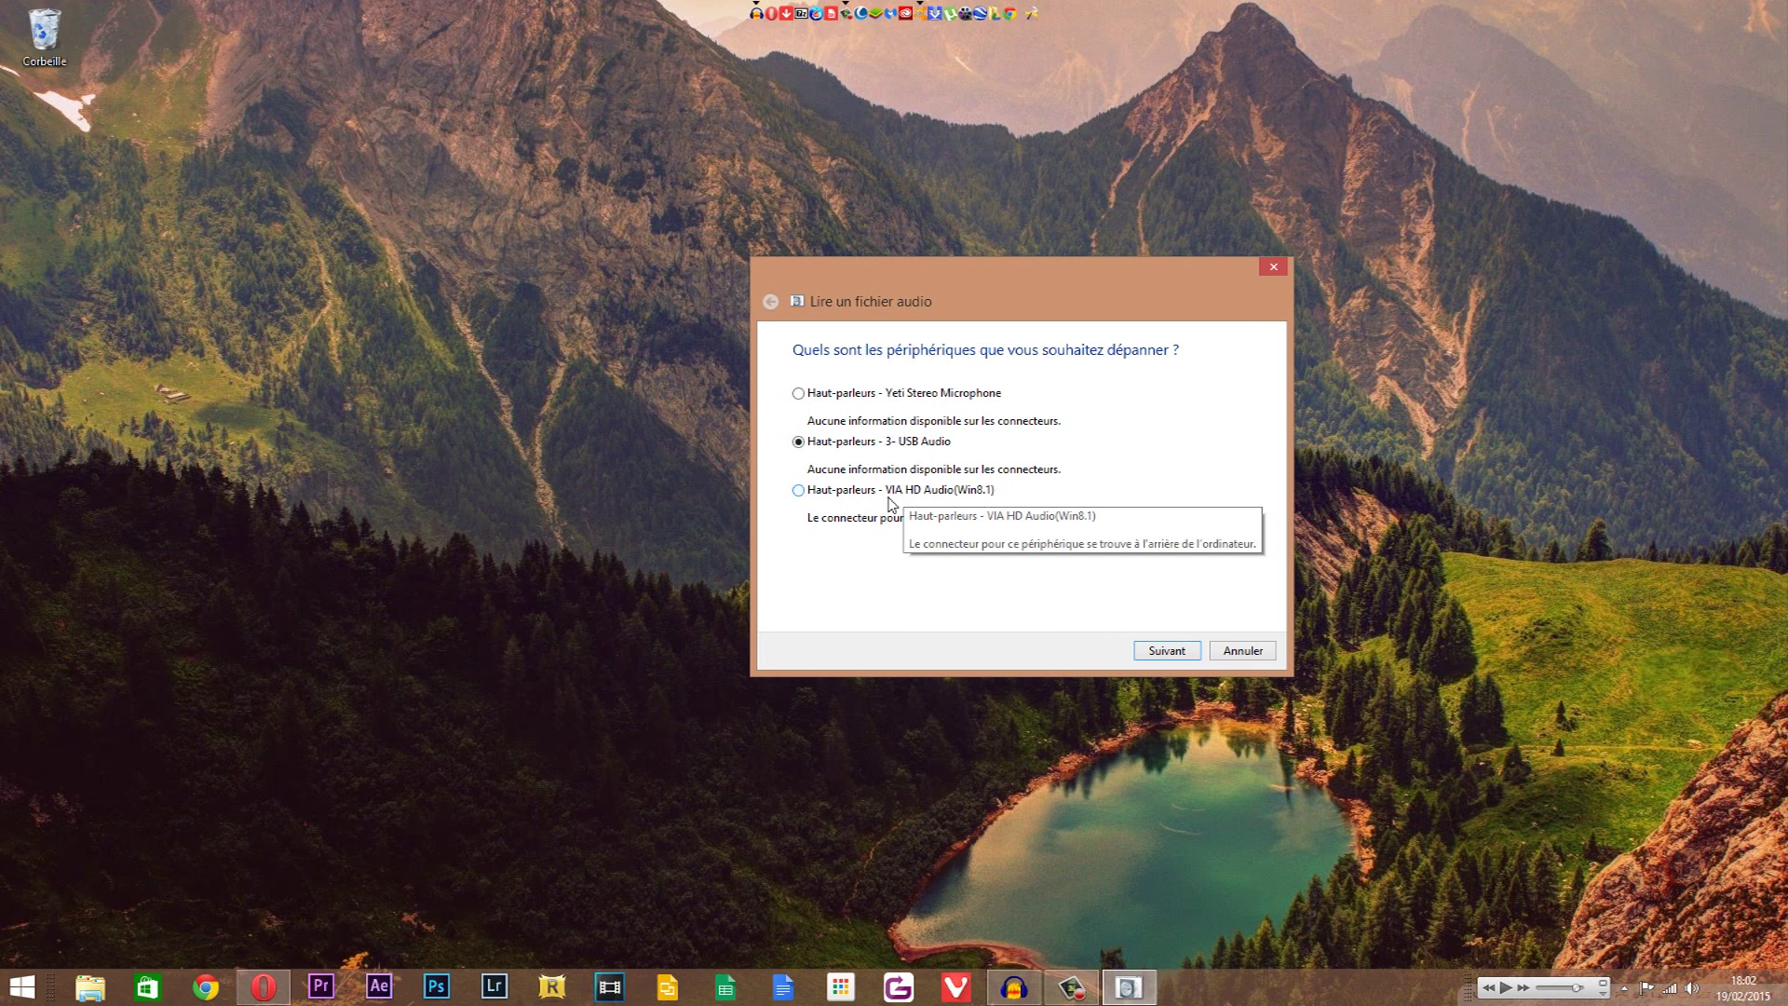
left_click(1232, 652)
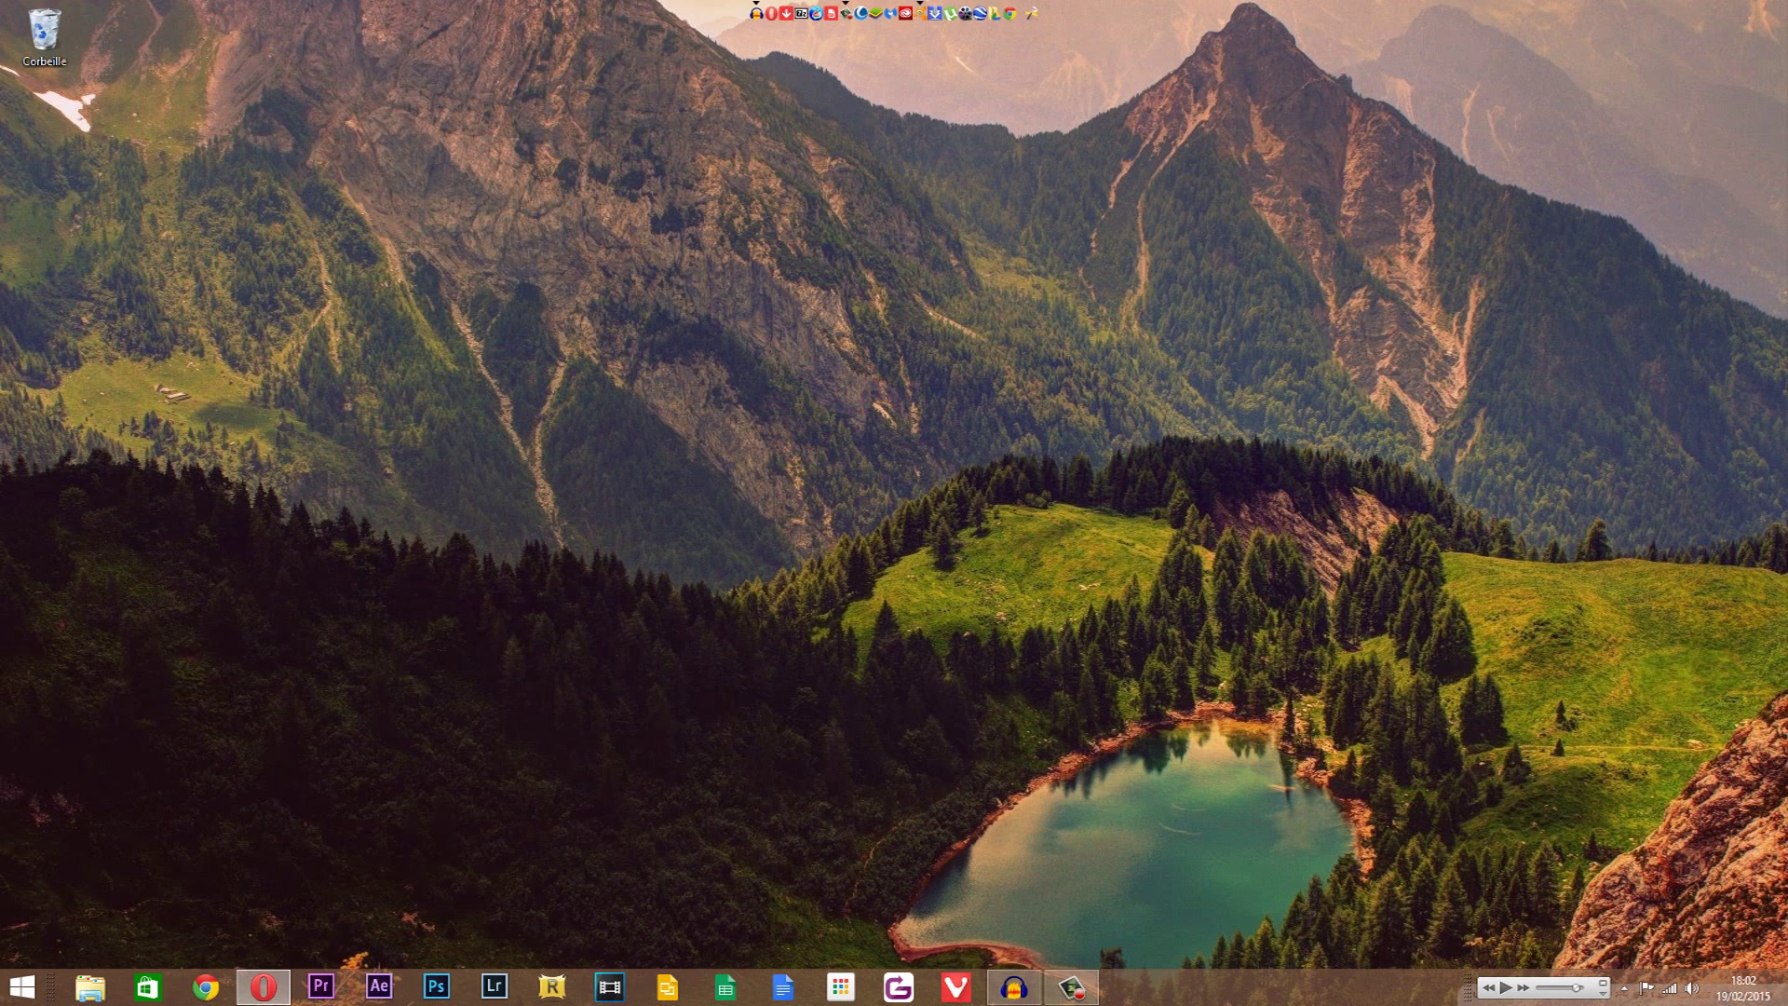
left_click(23, 988)
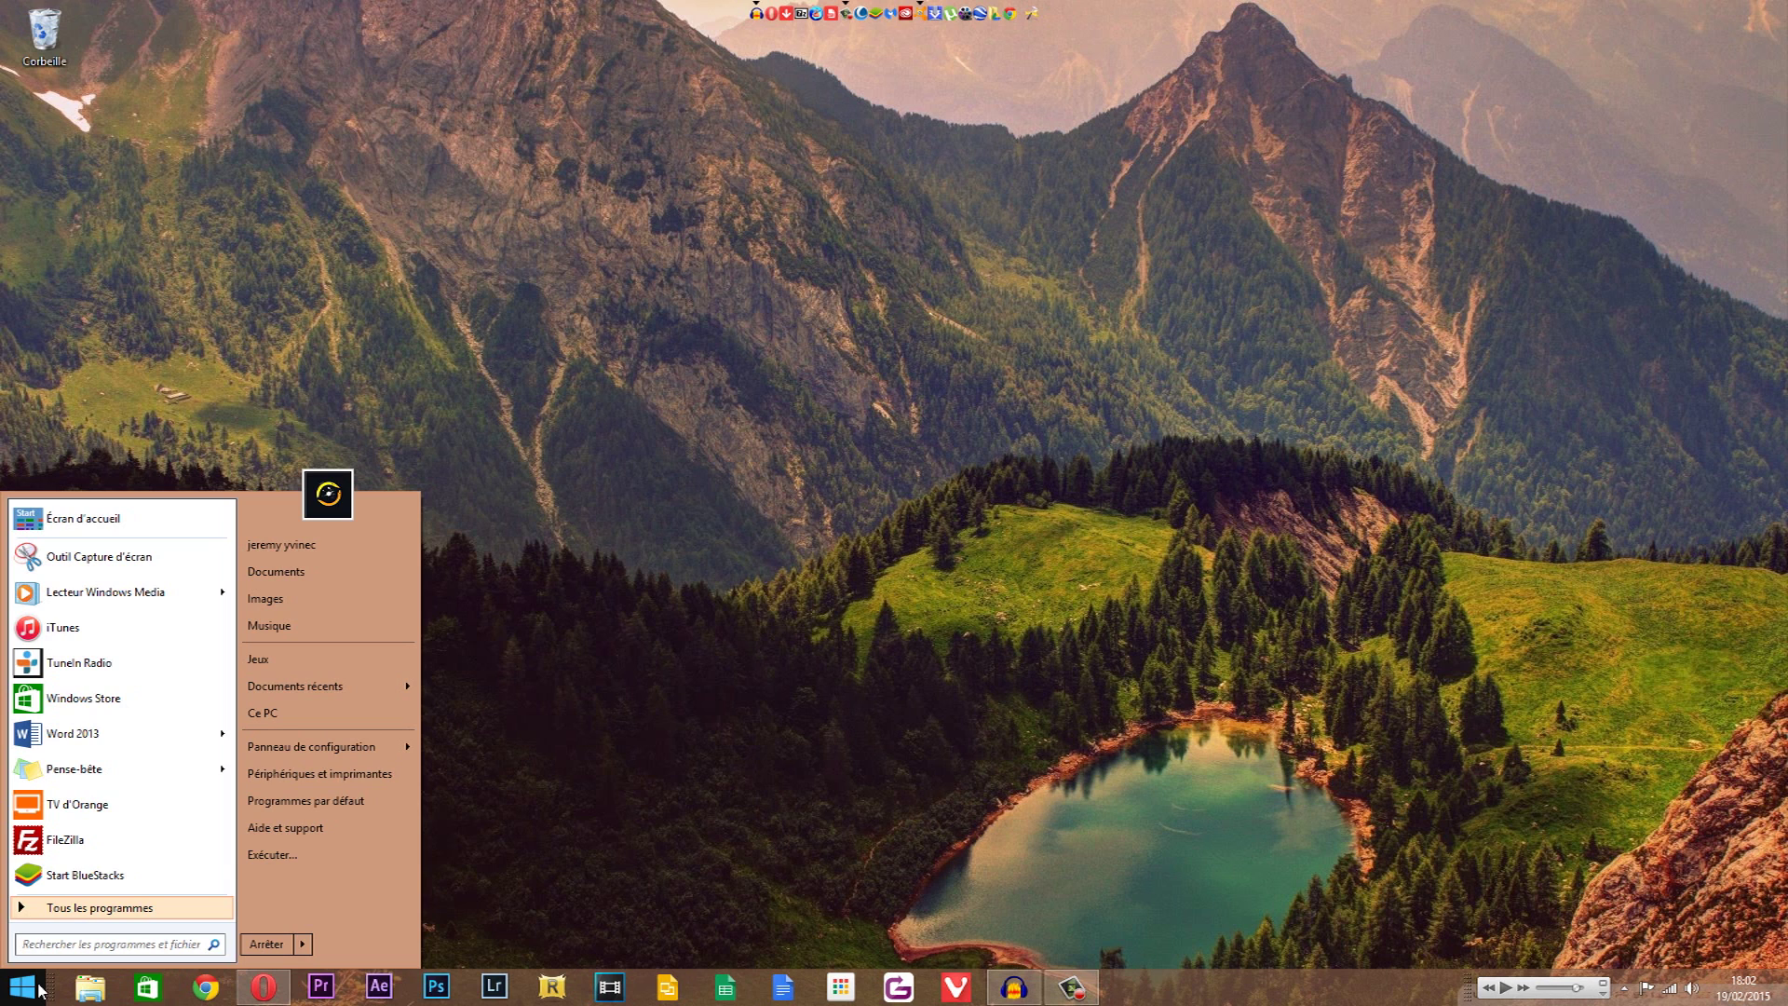
right_click(287, 714)
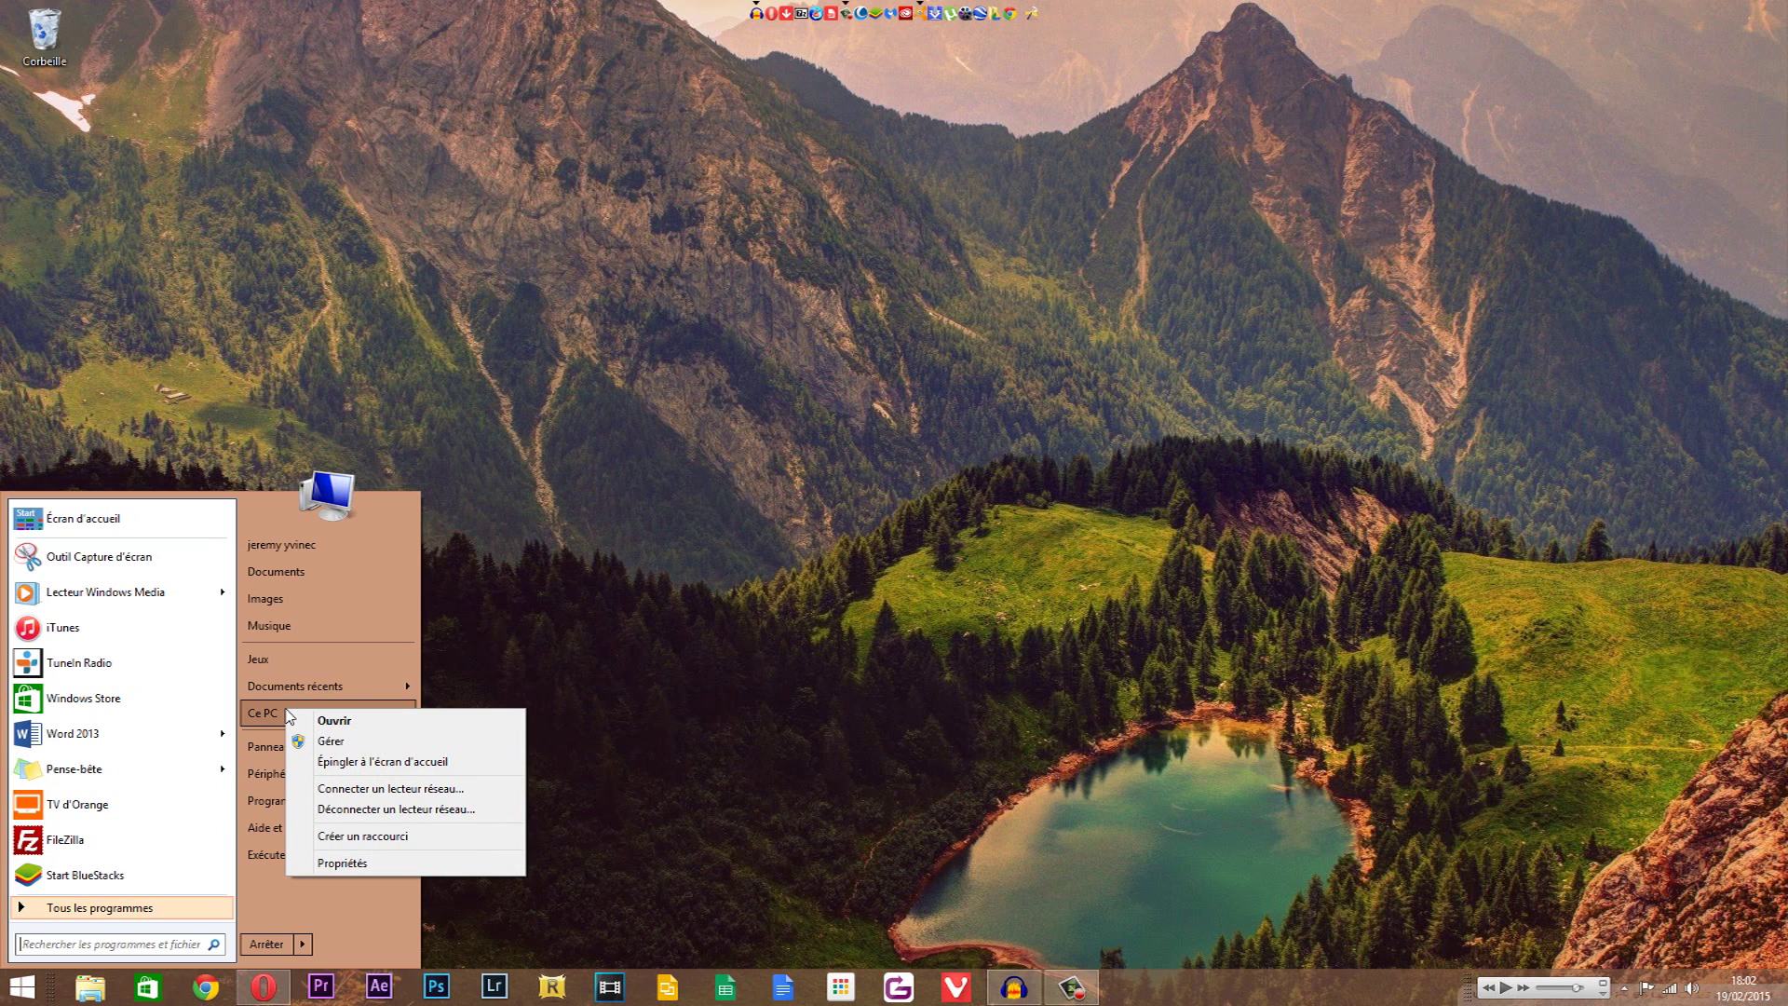
left_click(348, 864)
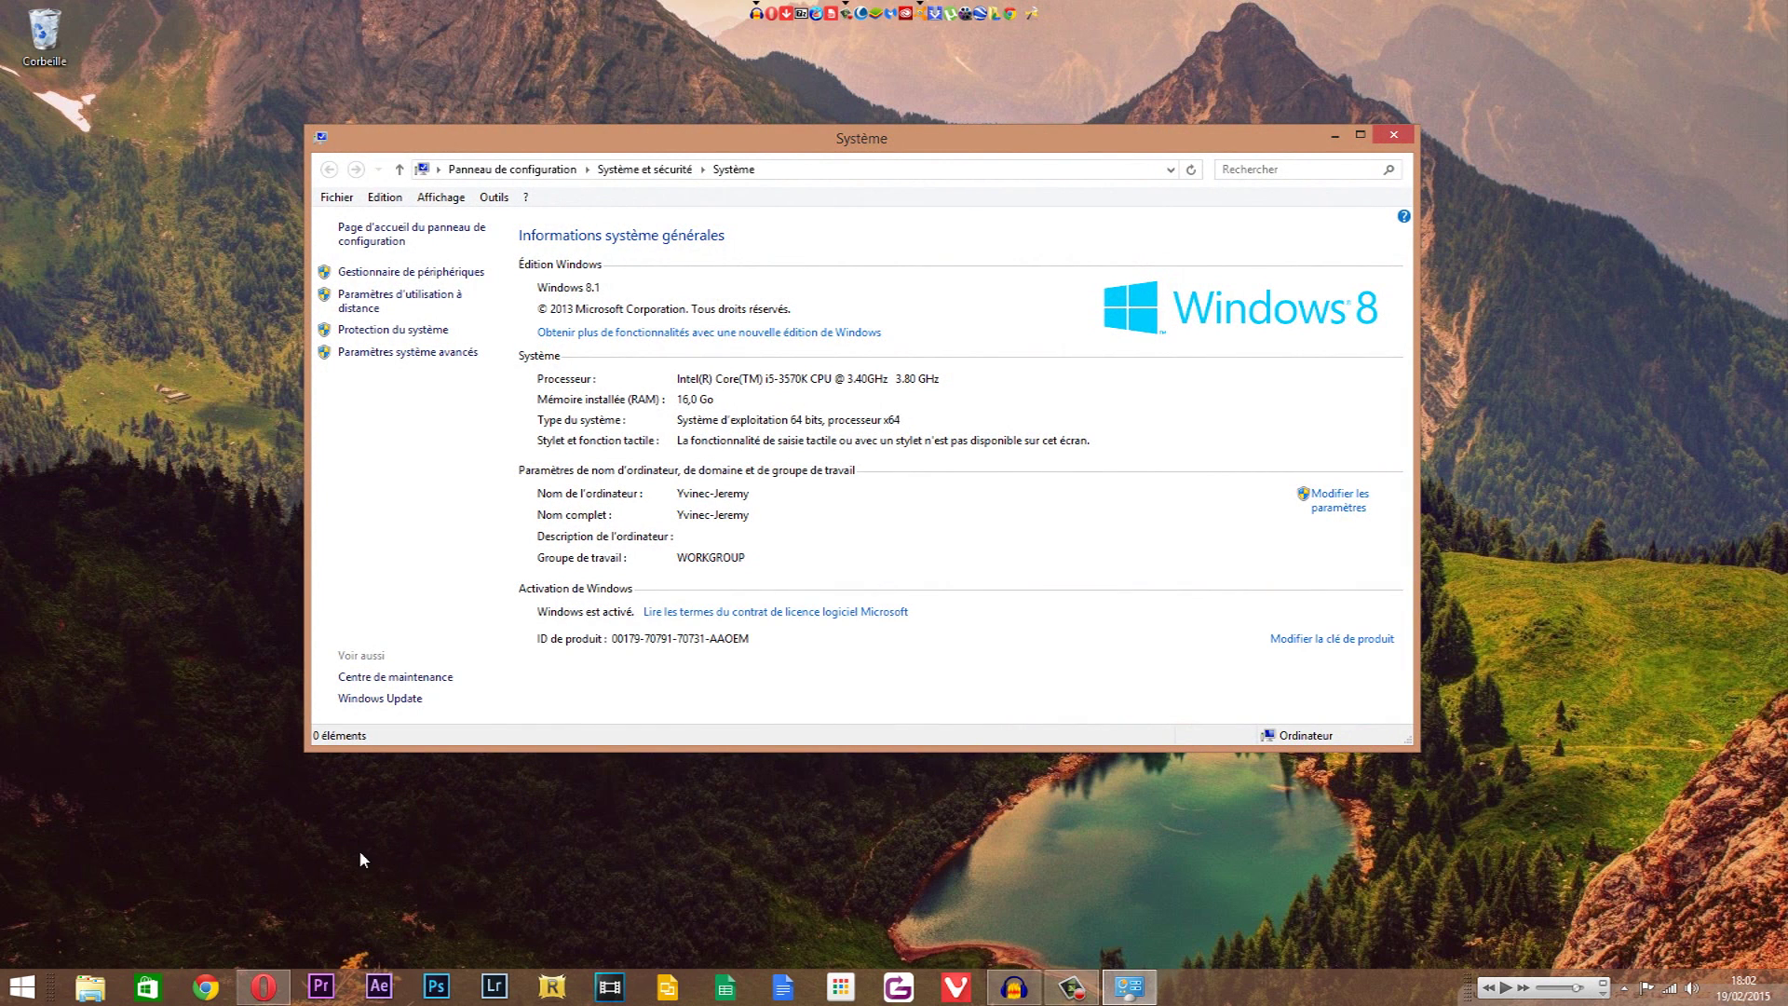
left_click(1393, 135)
Open Computer Management for Ce PC and show its Gestionnaire de périphériques
left_click(23, 987)
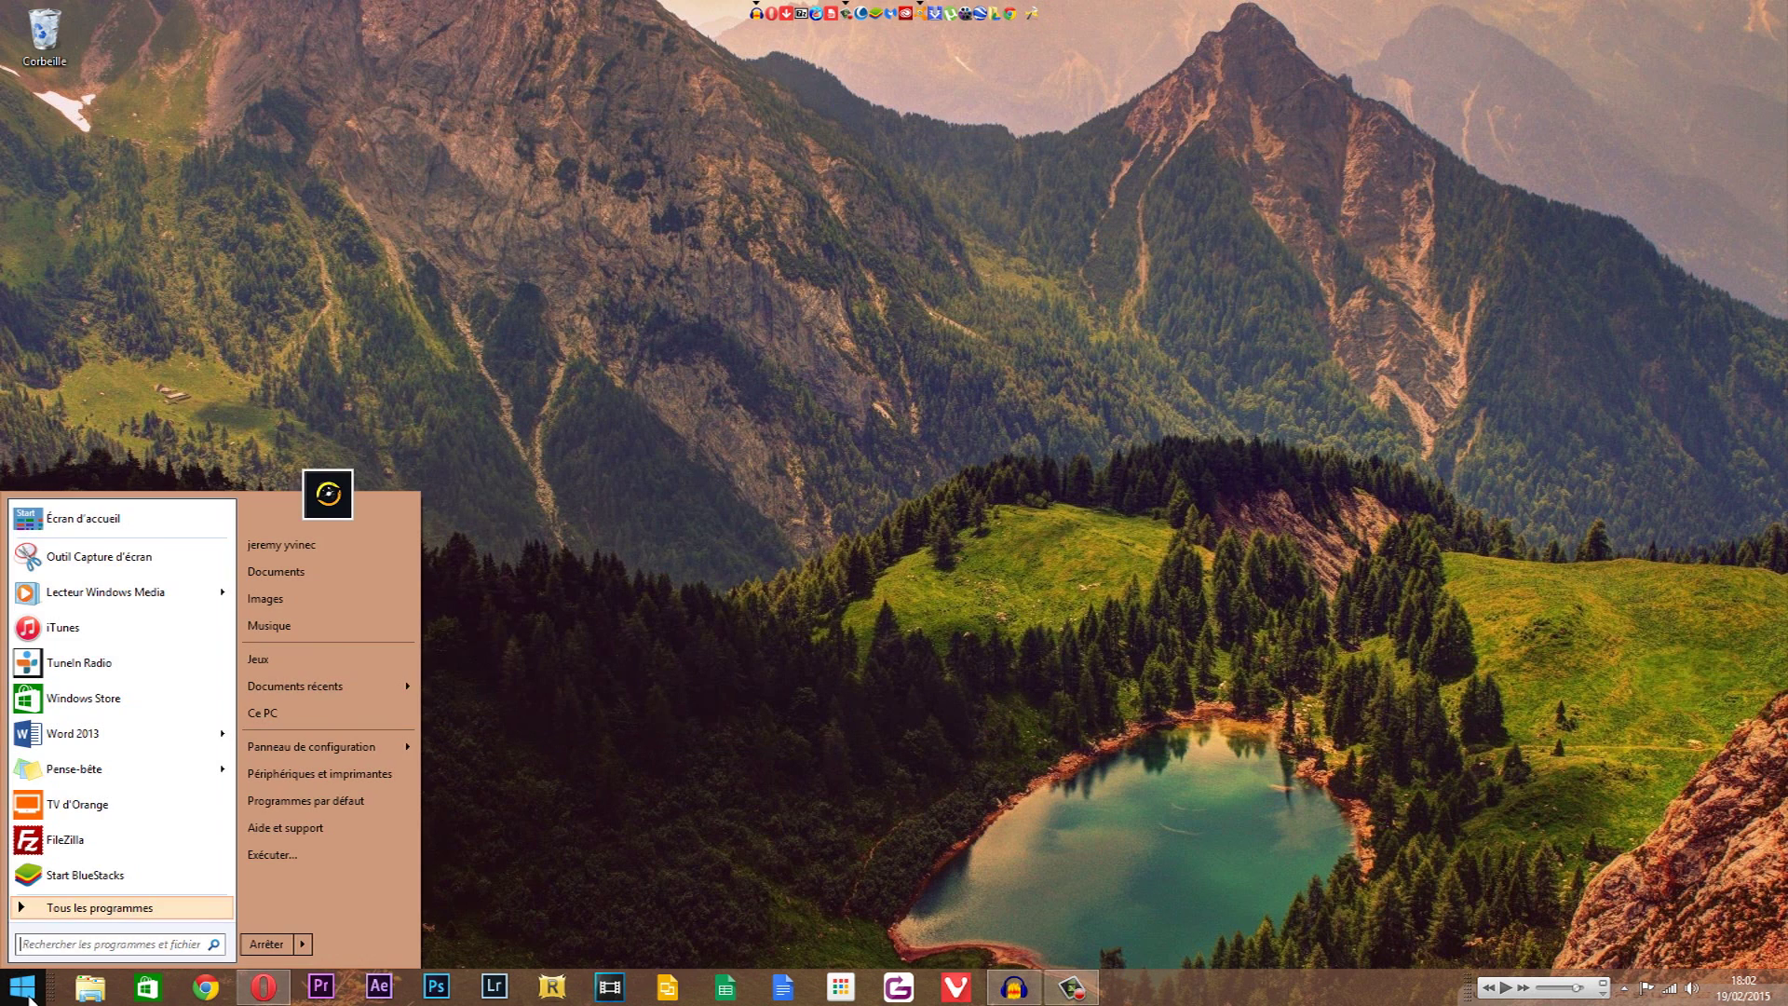
right_click(296, 712)
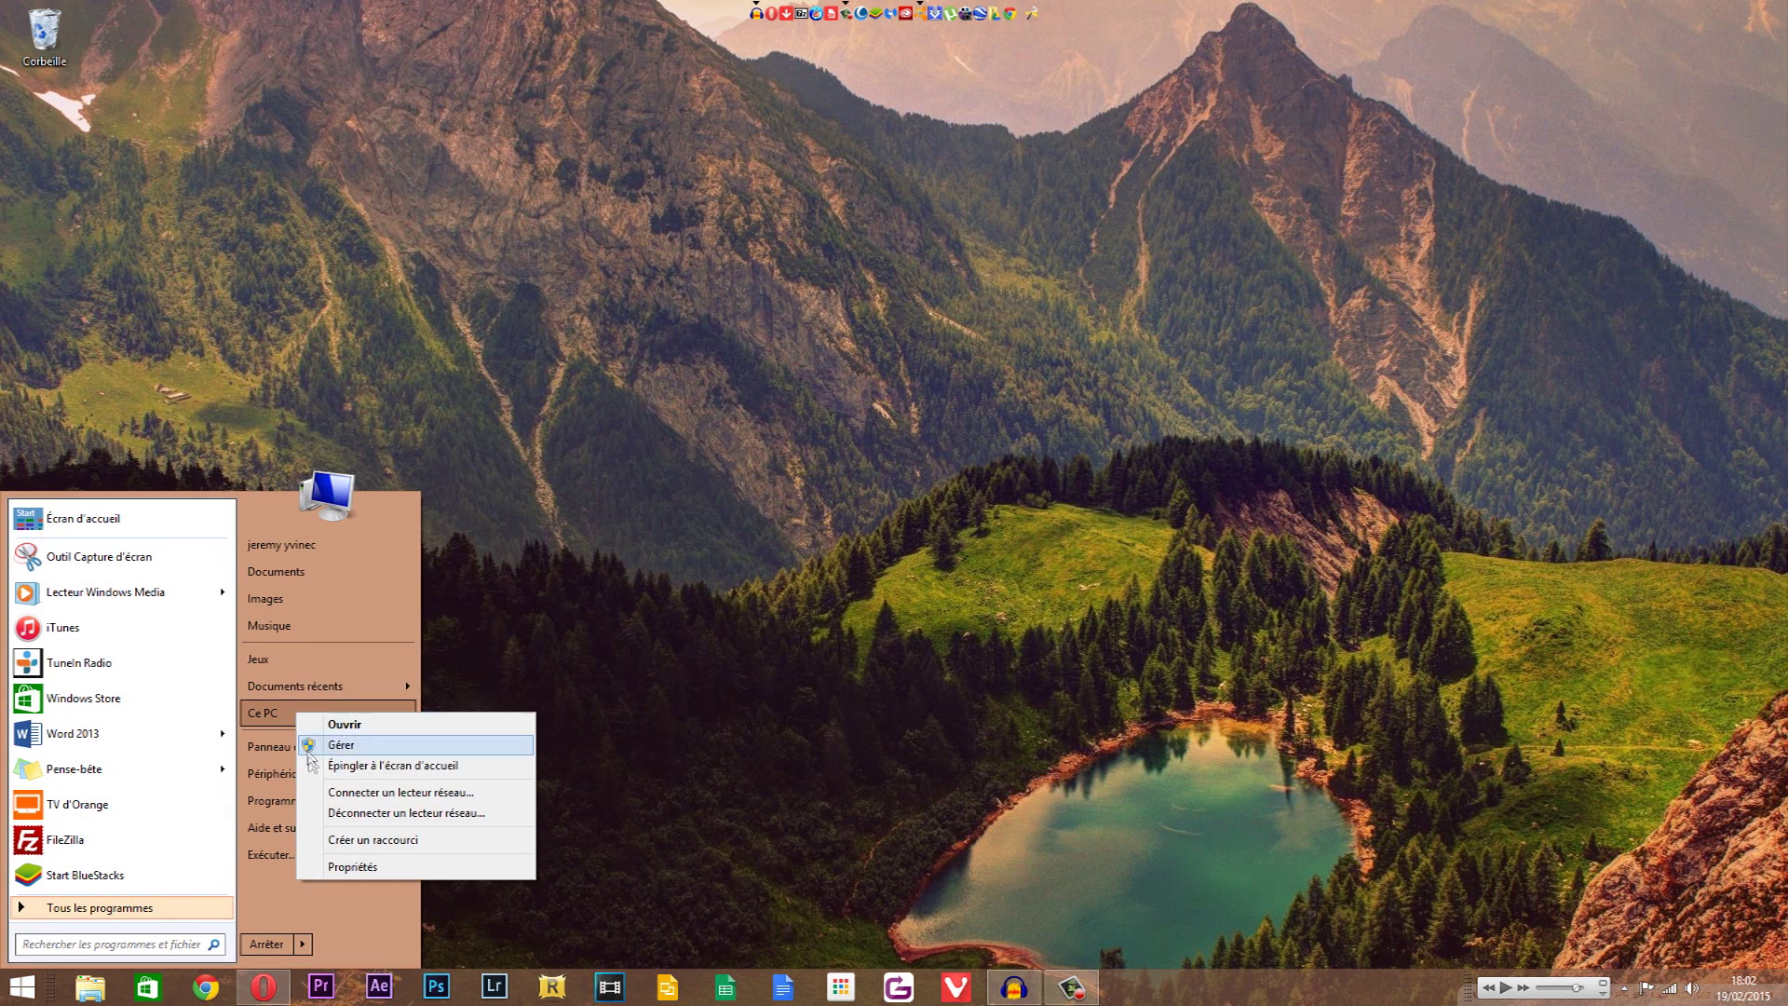
left_click(930, 468)
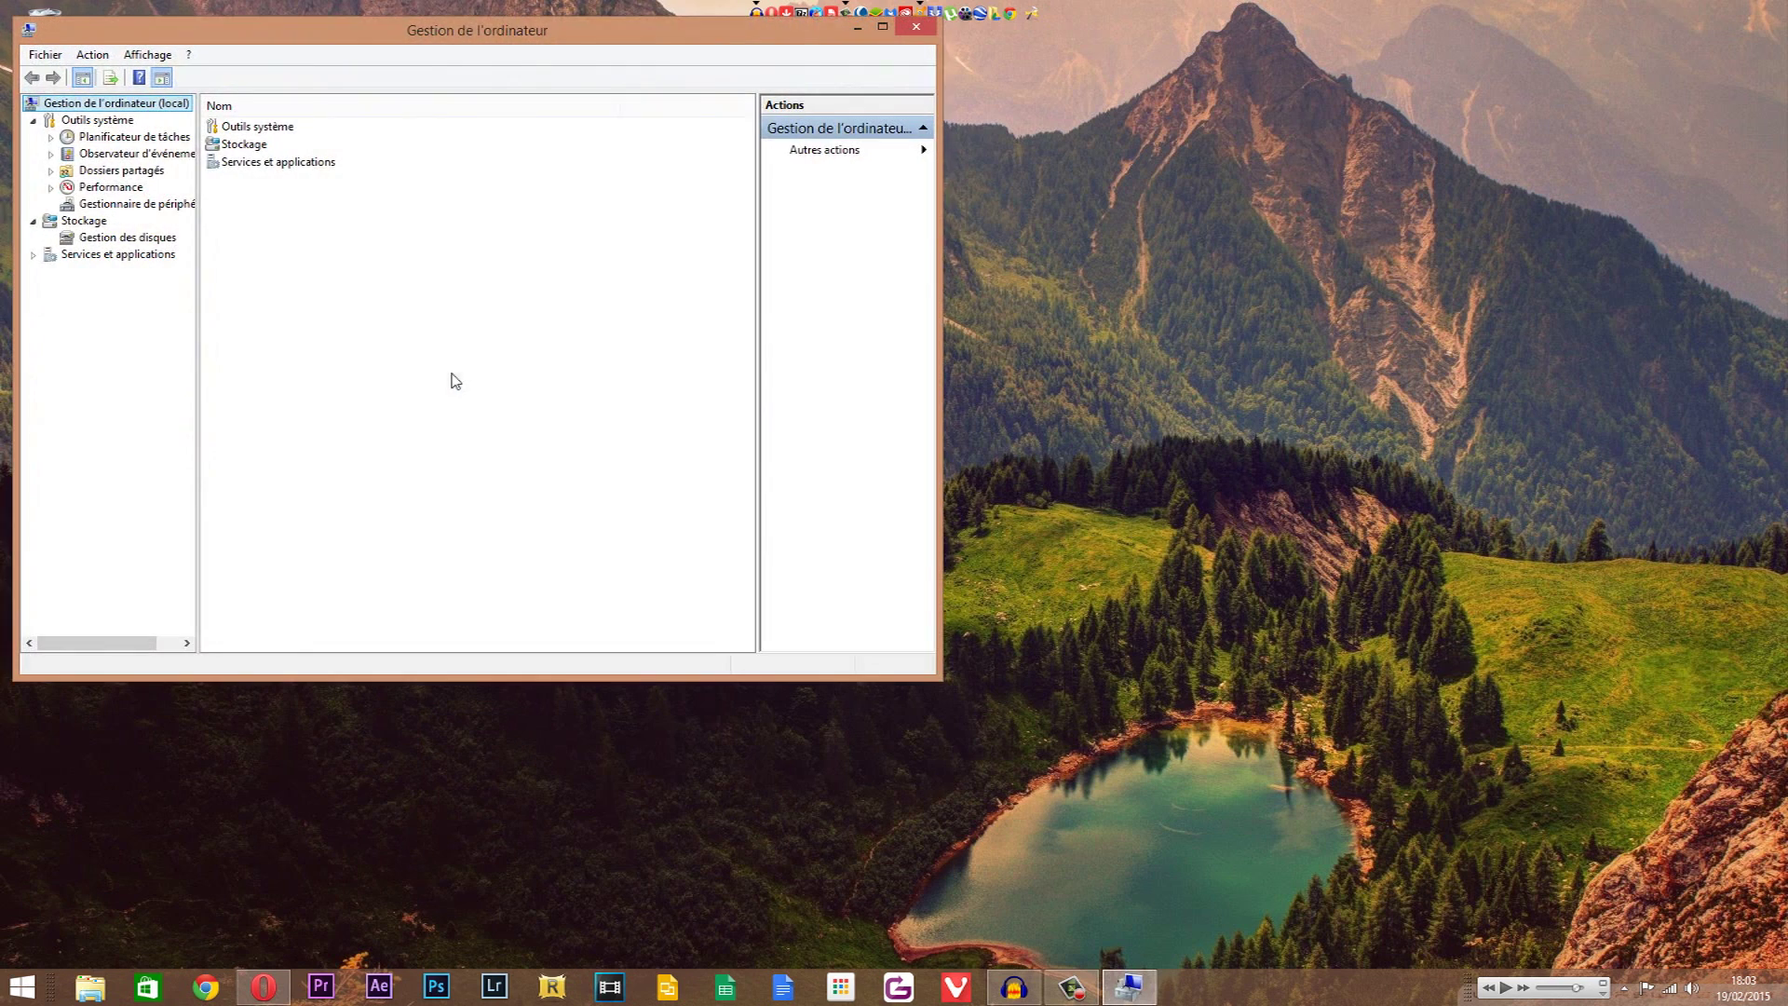
left_click_drag(365, 47, 918, 101)
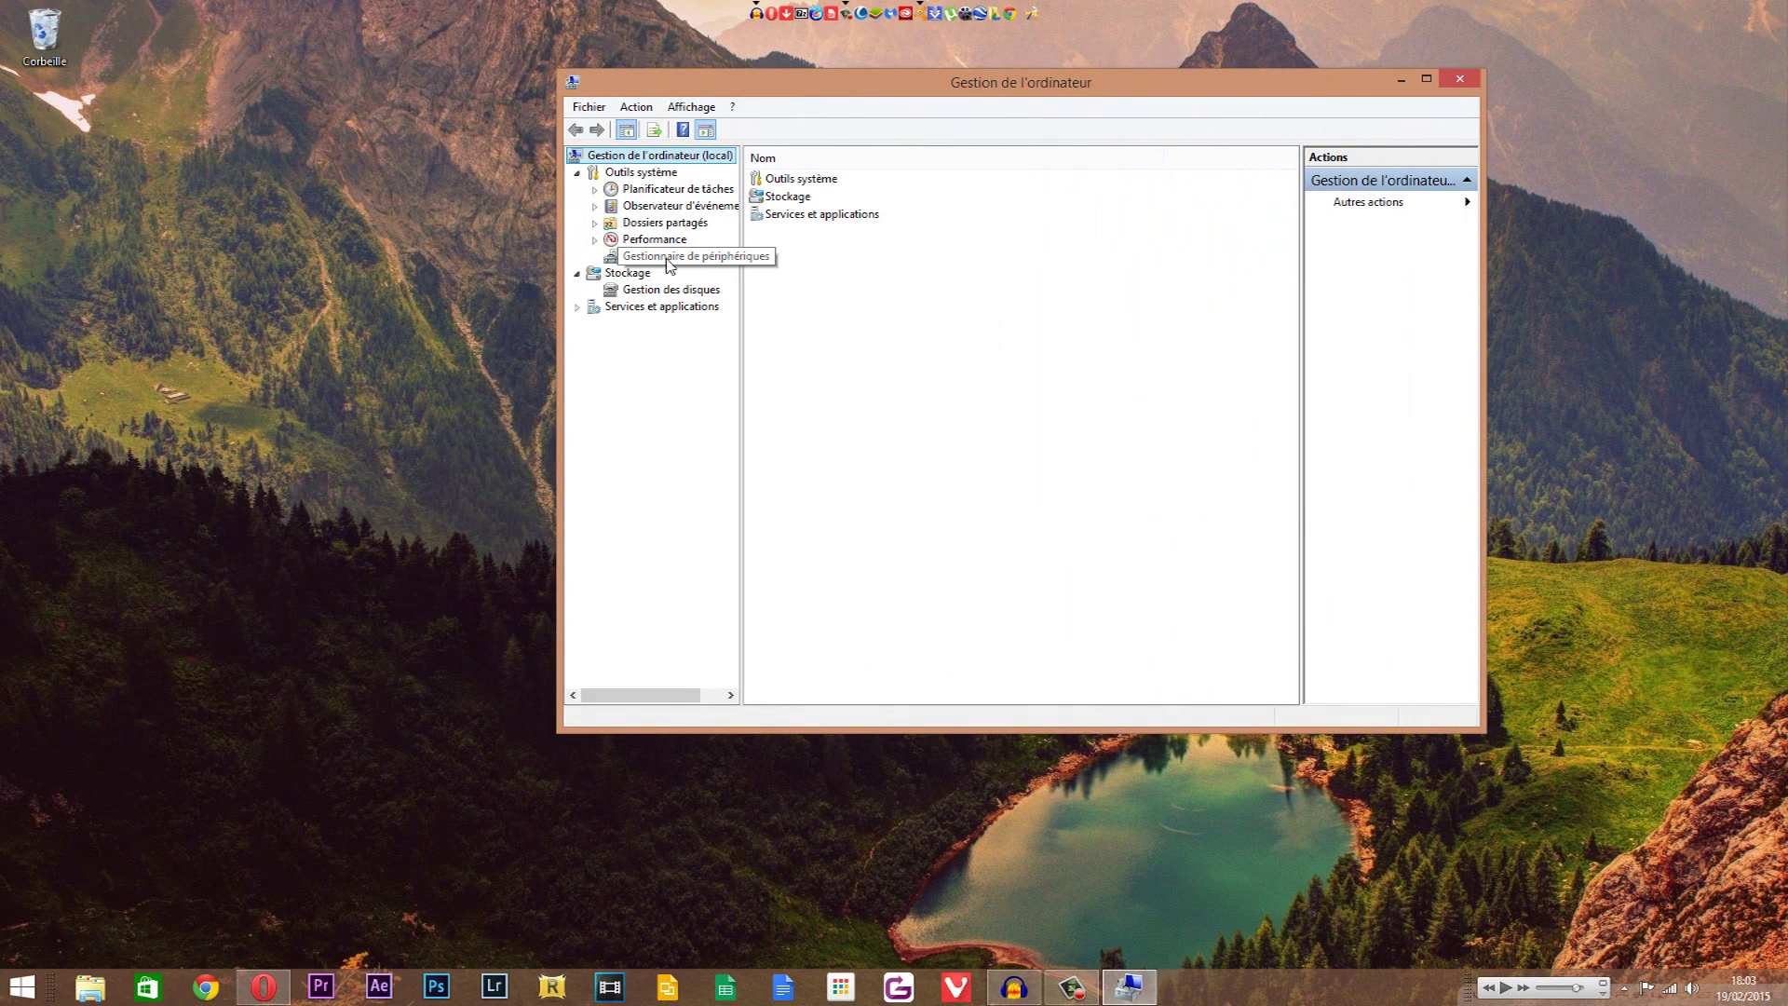
left_click(670, 259)
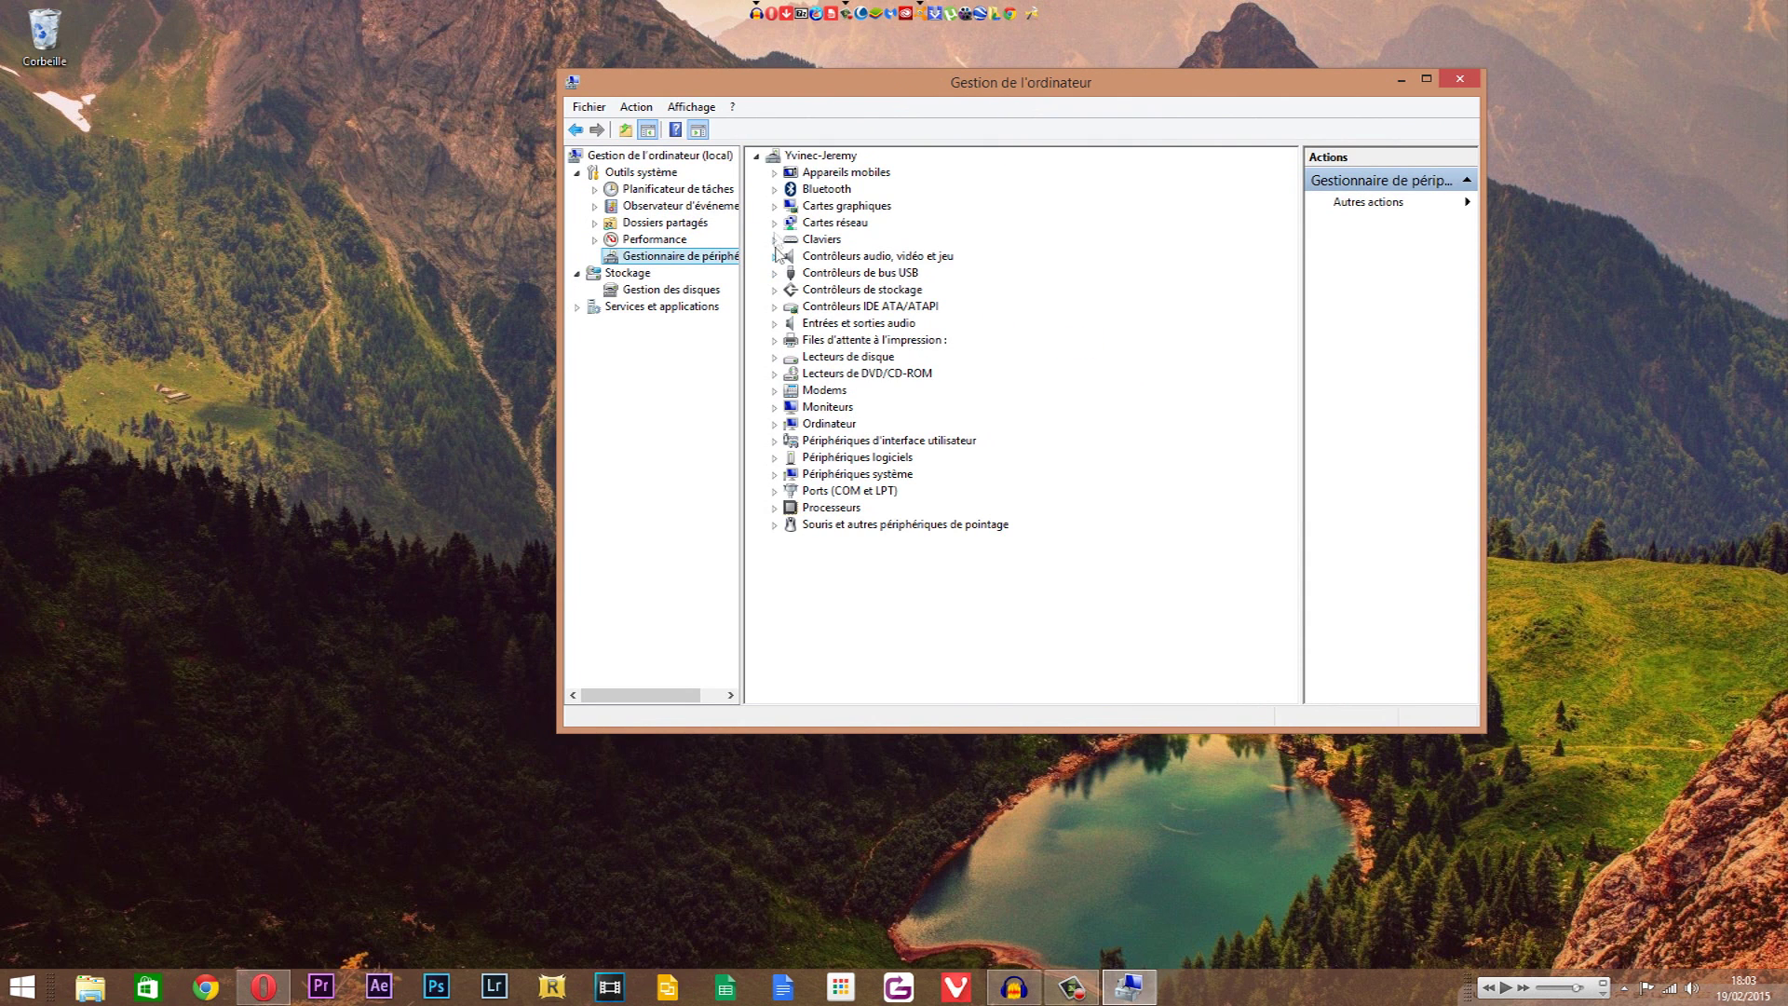
Run an automatic driver update for Haut-parleurs (3- USB Audio) under Entrées et sorties audio, and close Computer Management
left_click(773, 323)
left_click(842, 341)
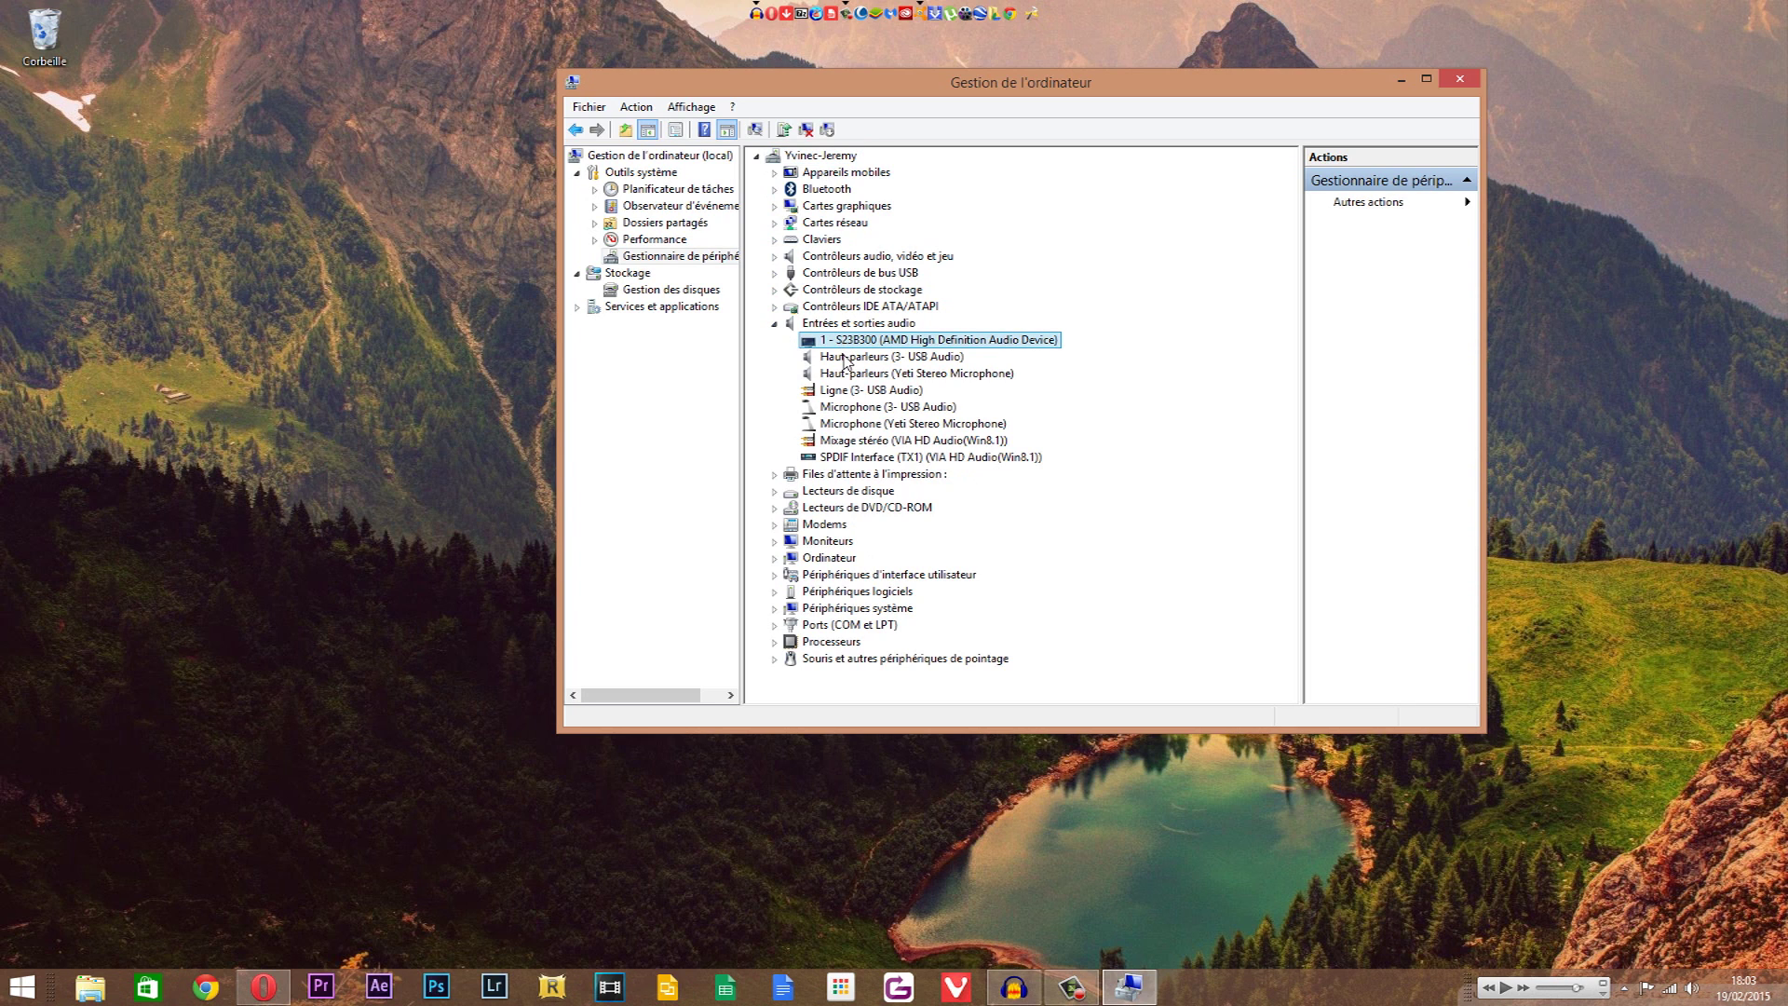
right_click(897, 361)
left_click(933, 374)
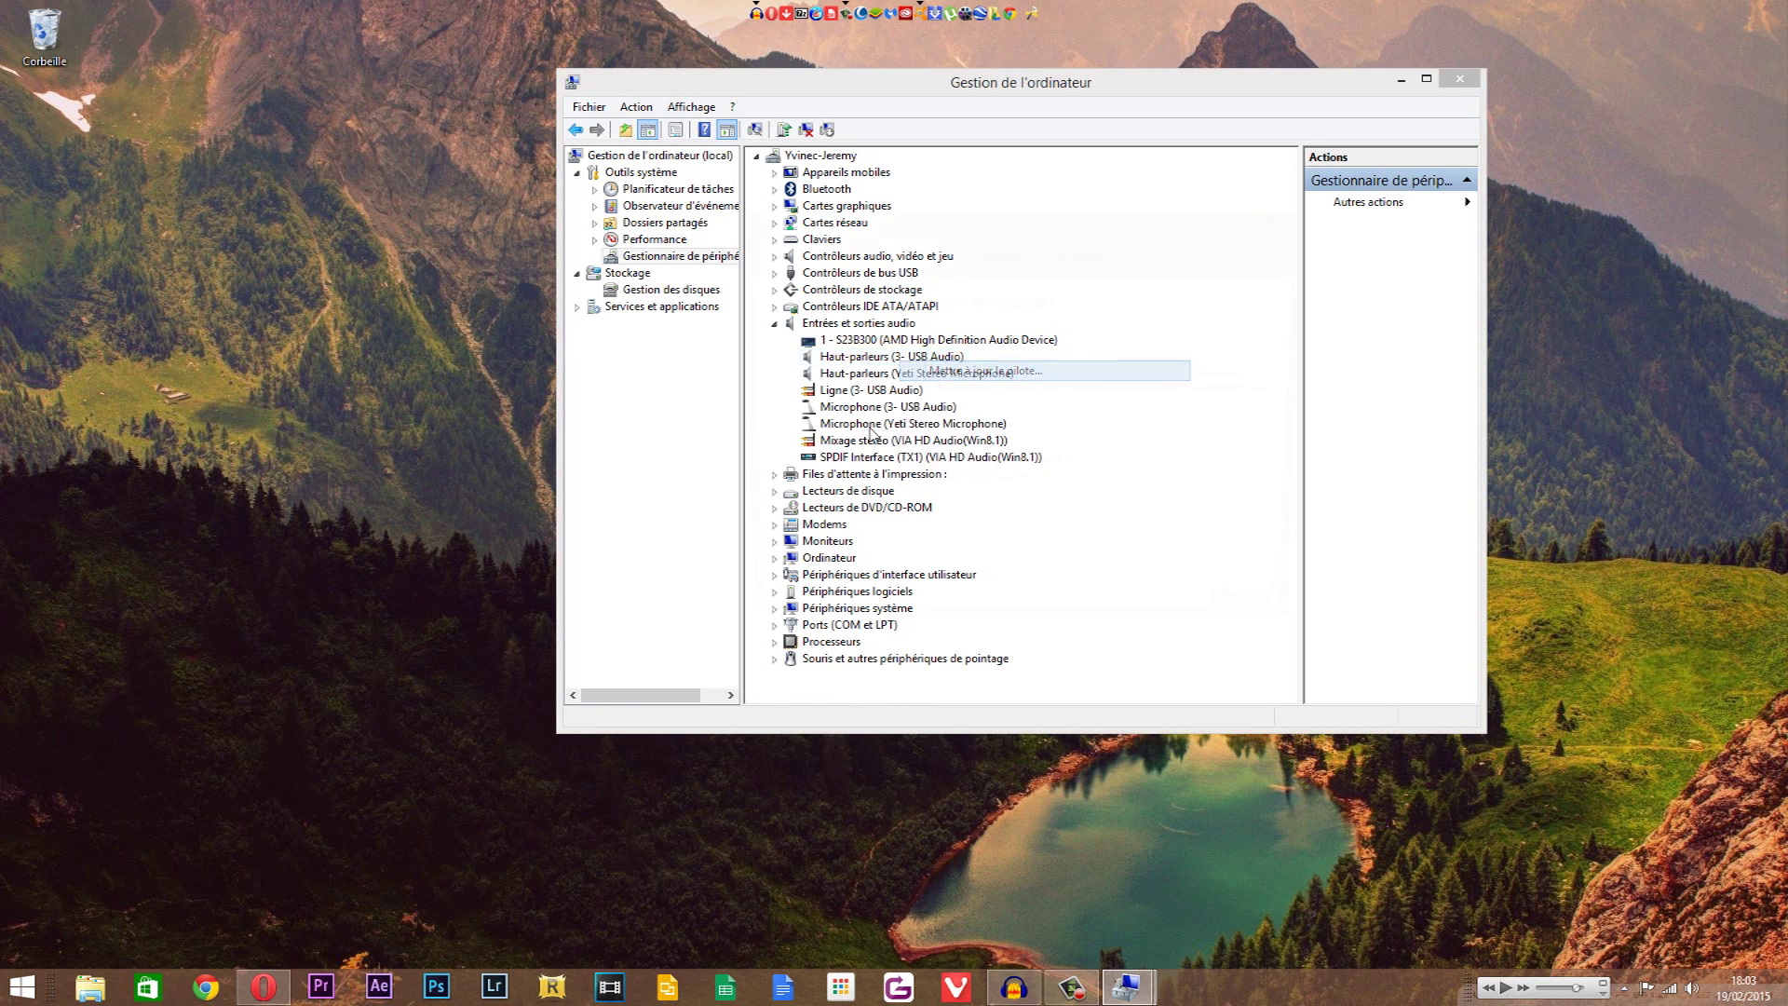
left_click(912, 378)
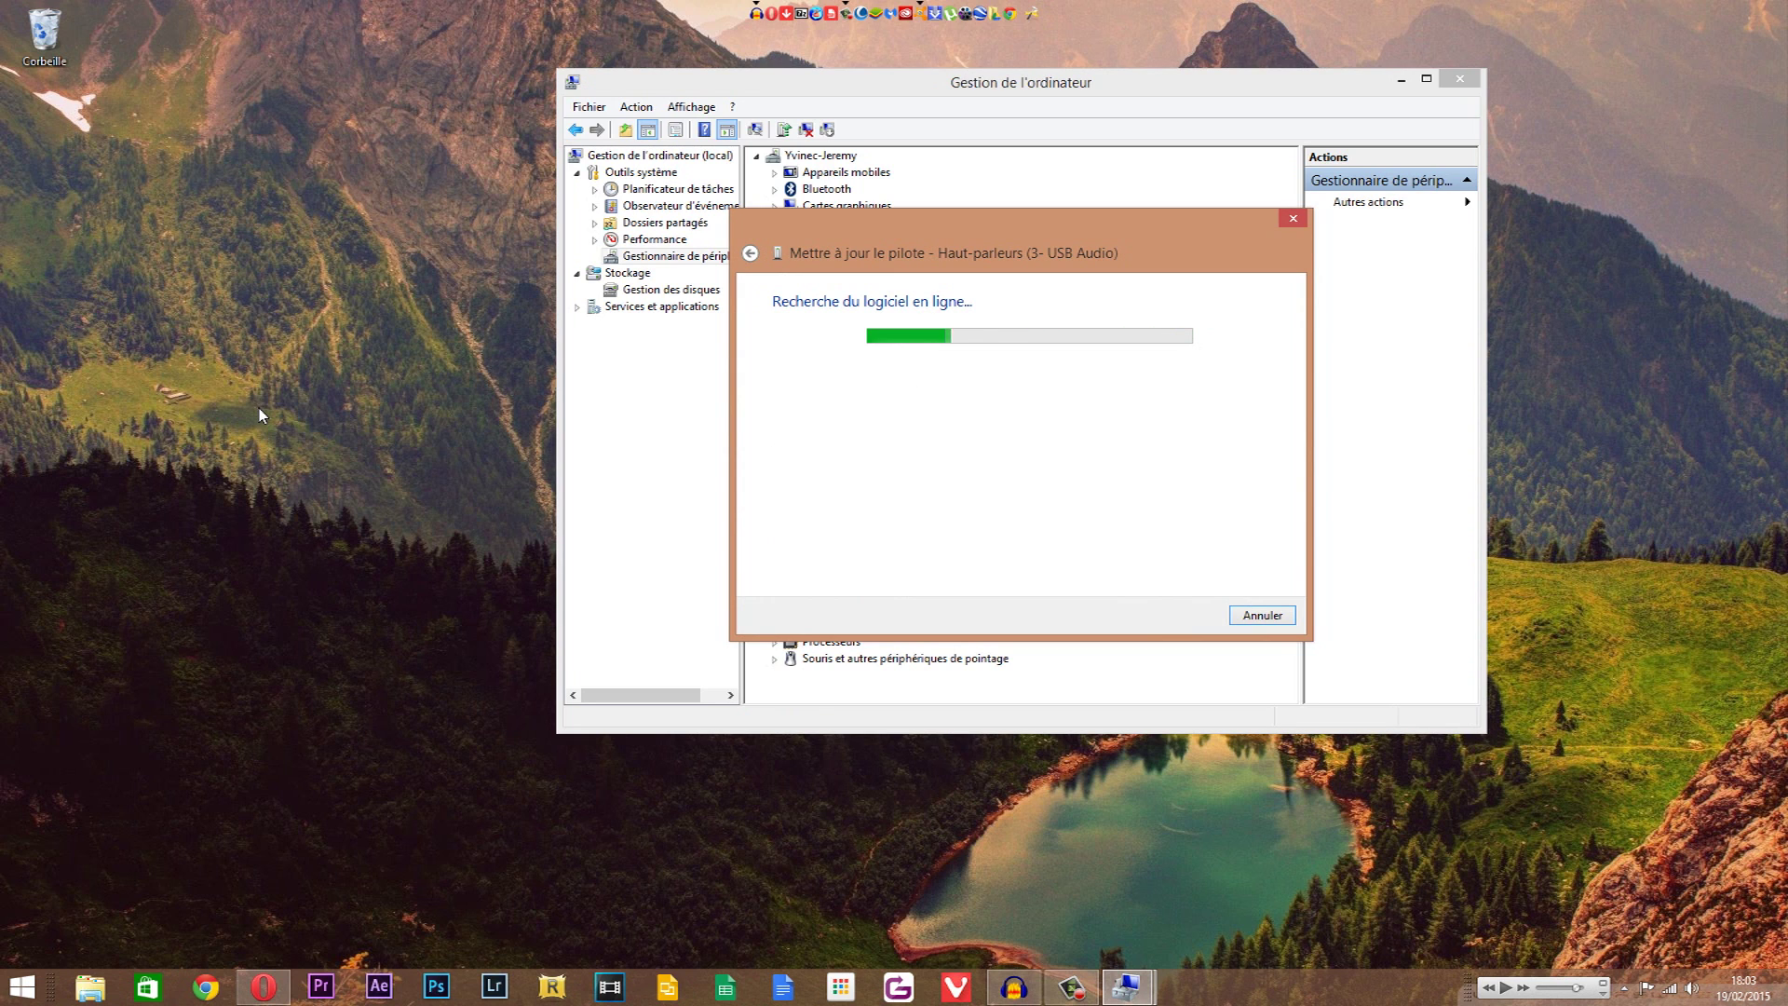
key("alt+Tab")
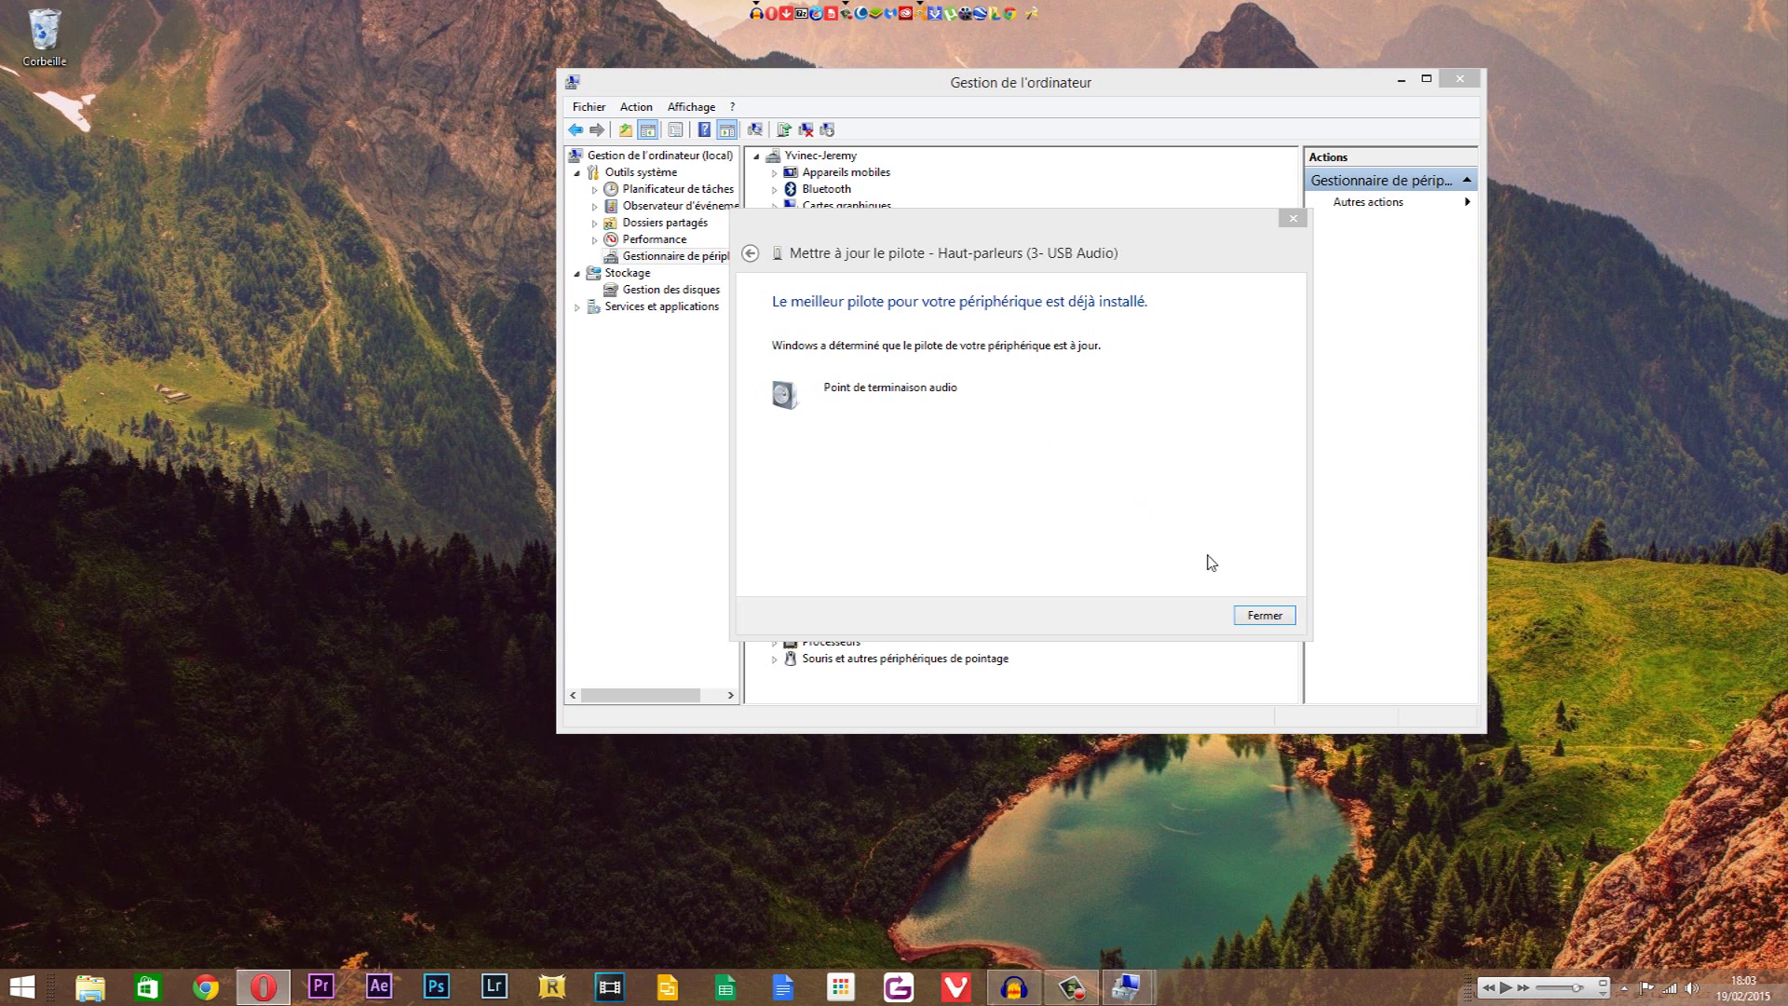
left_click(1279, 619)
left_click_drag(1410, 78, 1446, 105)
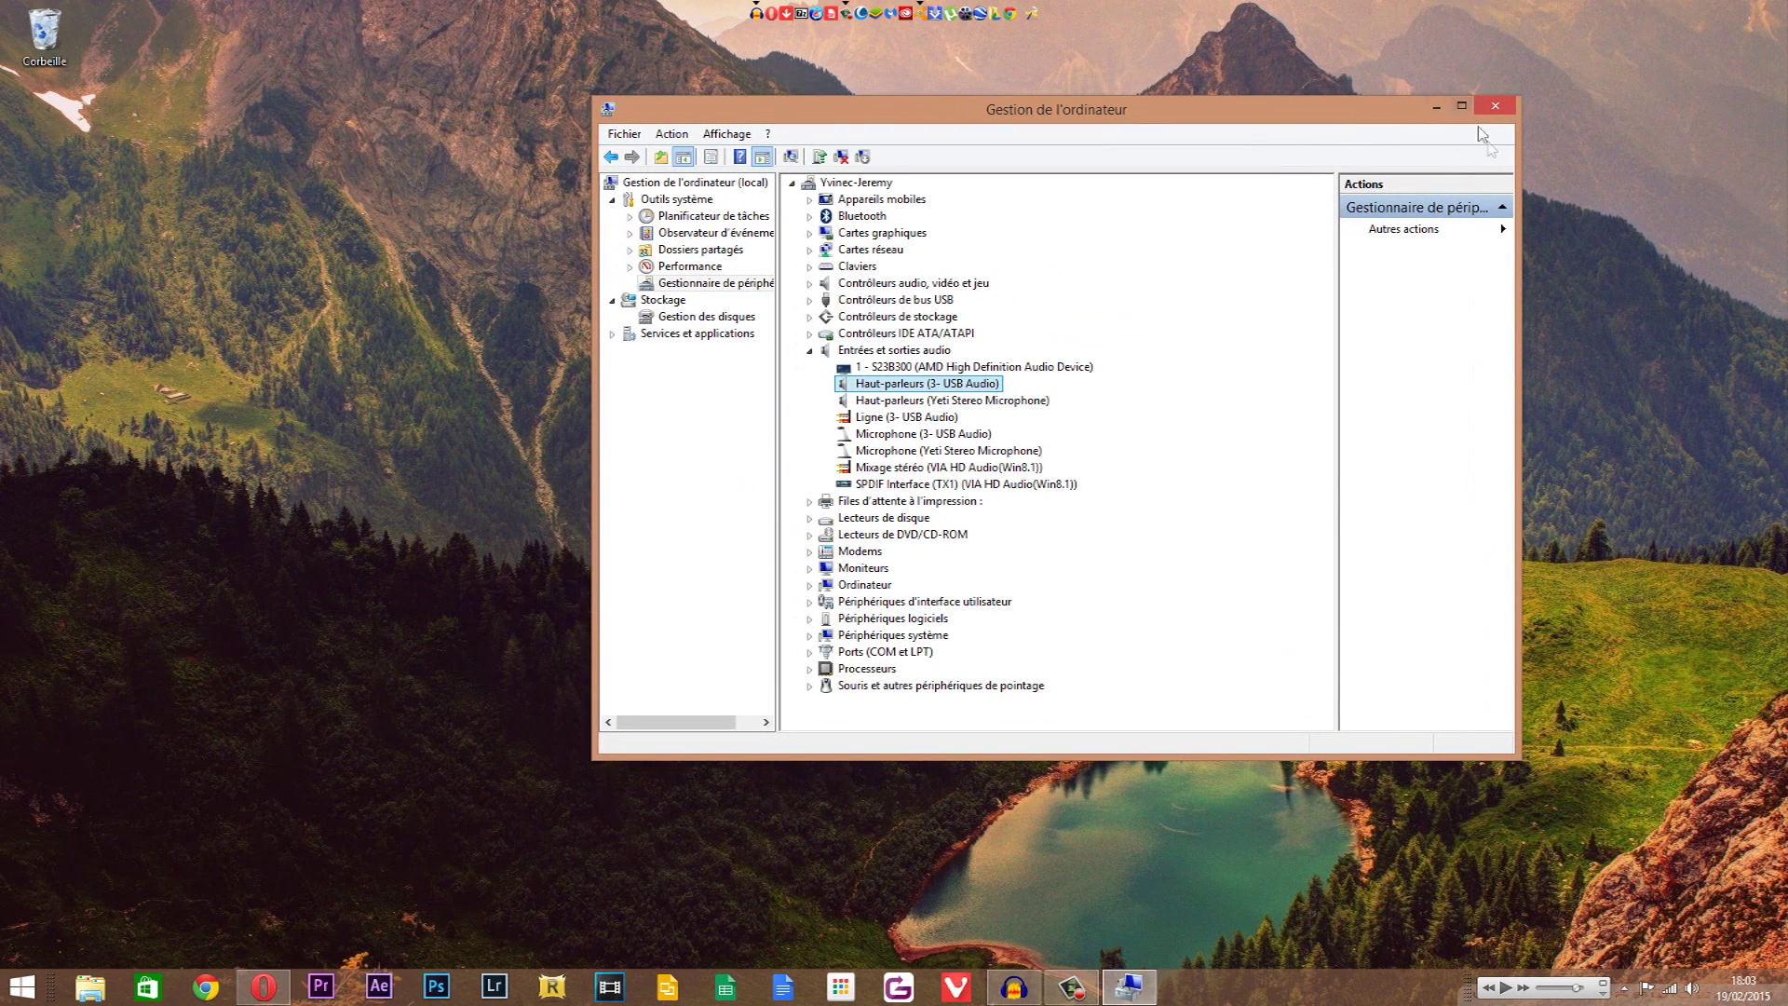
left_click(1497, 108)
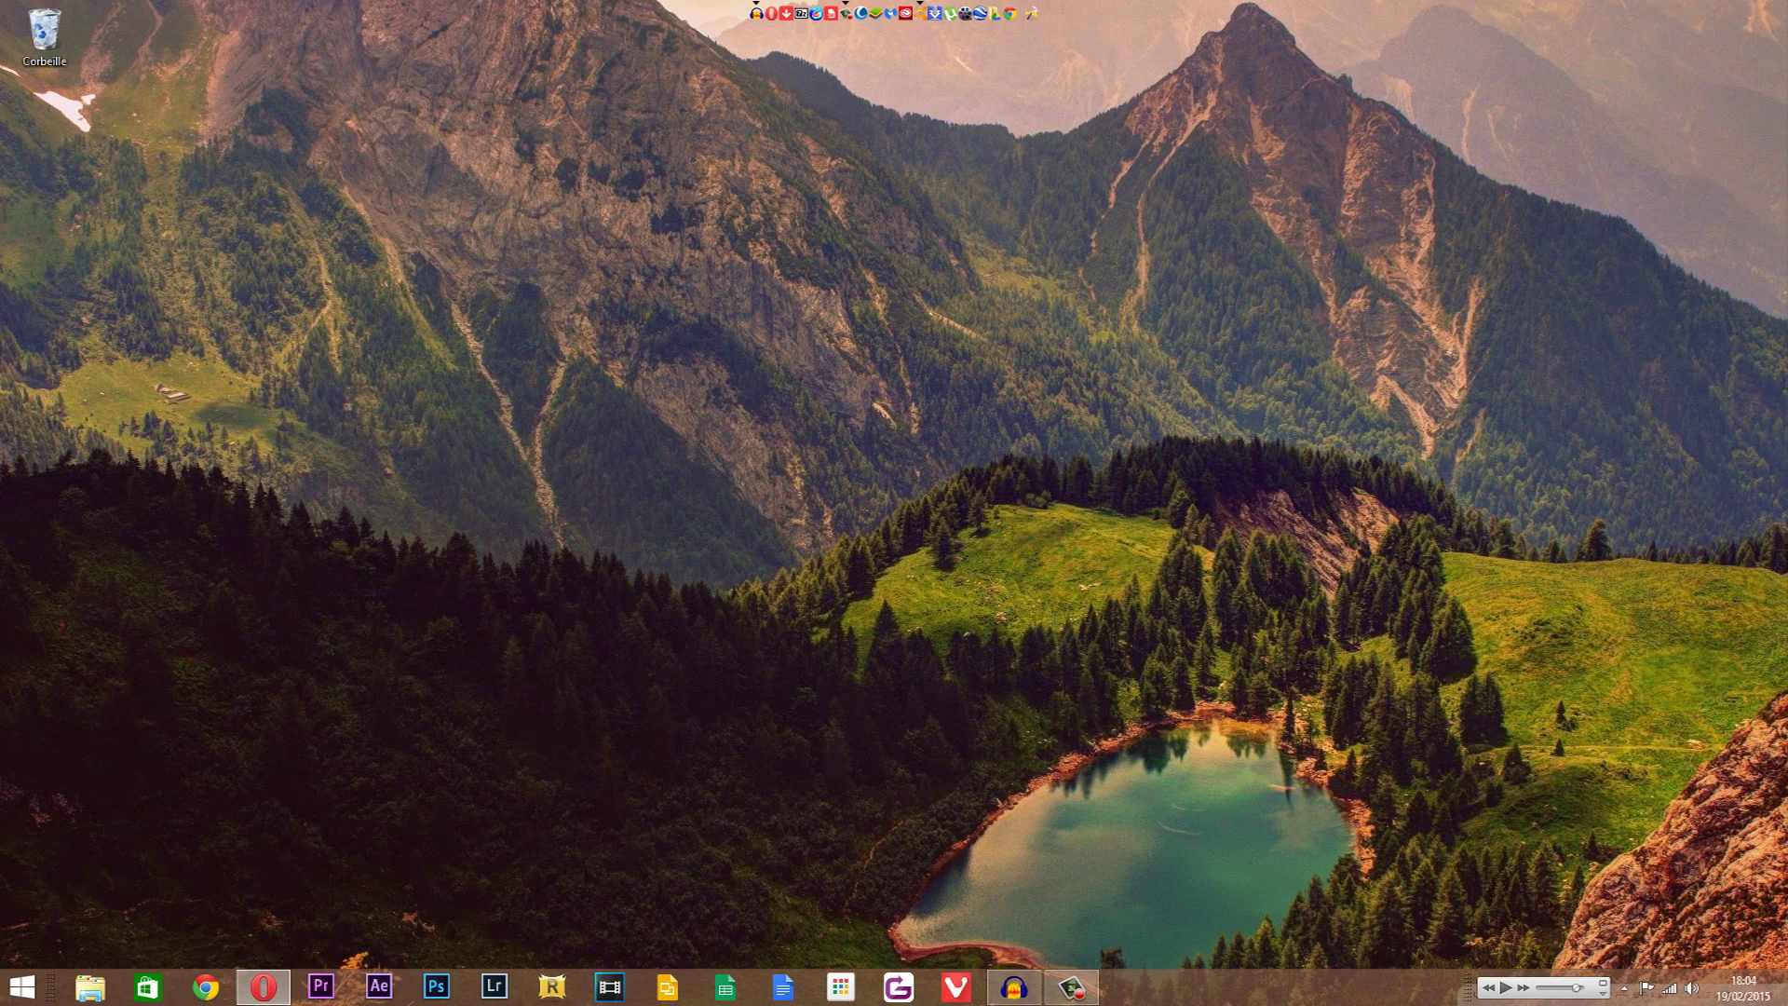
Reopen the Control Panel in Catégorie view and open the Son settings under Matériel et audio
left_click(25, 995)
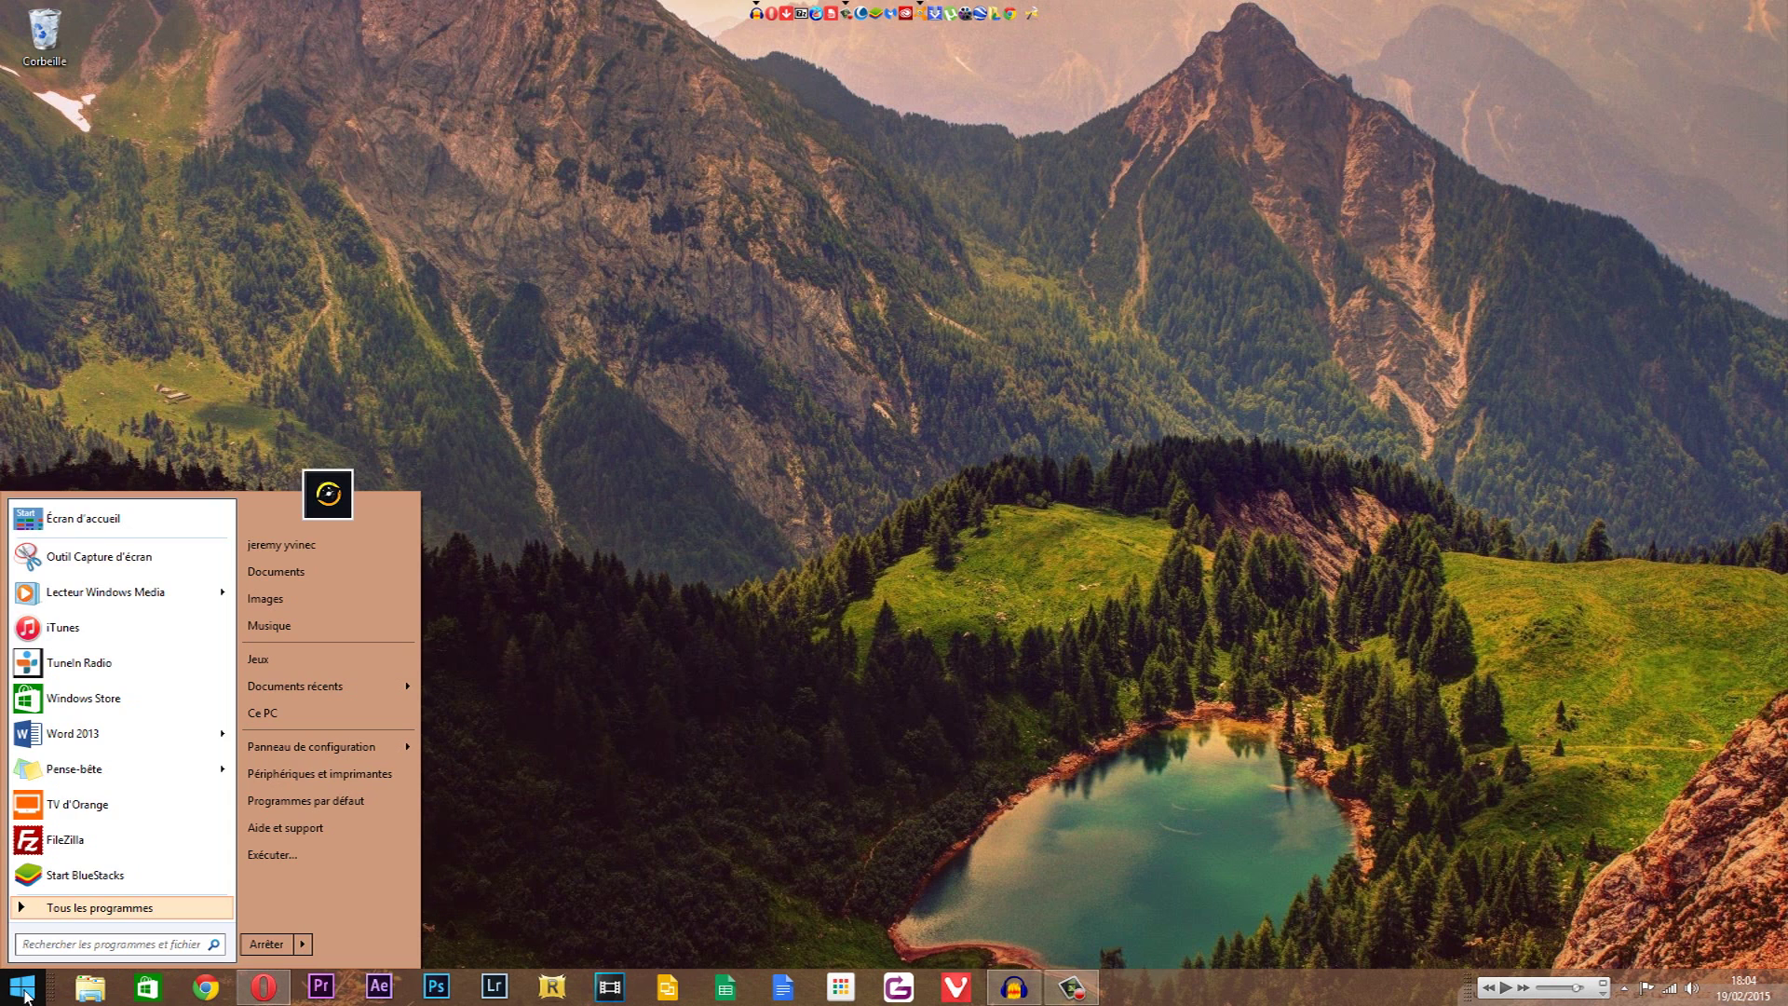
right_click(344, 746)
left_click(391, 758)
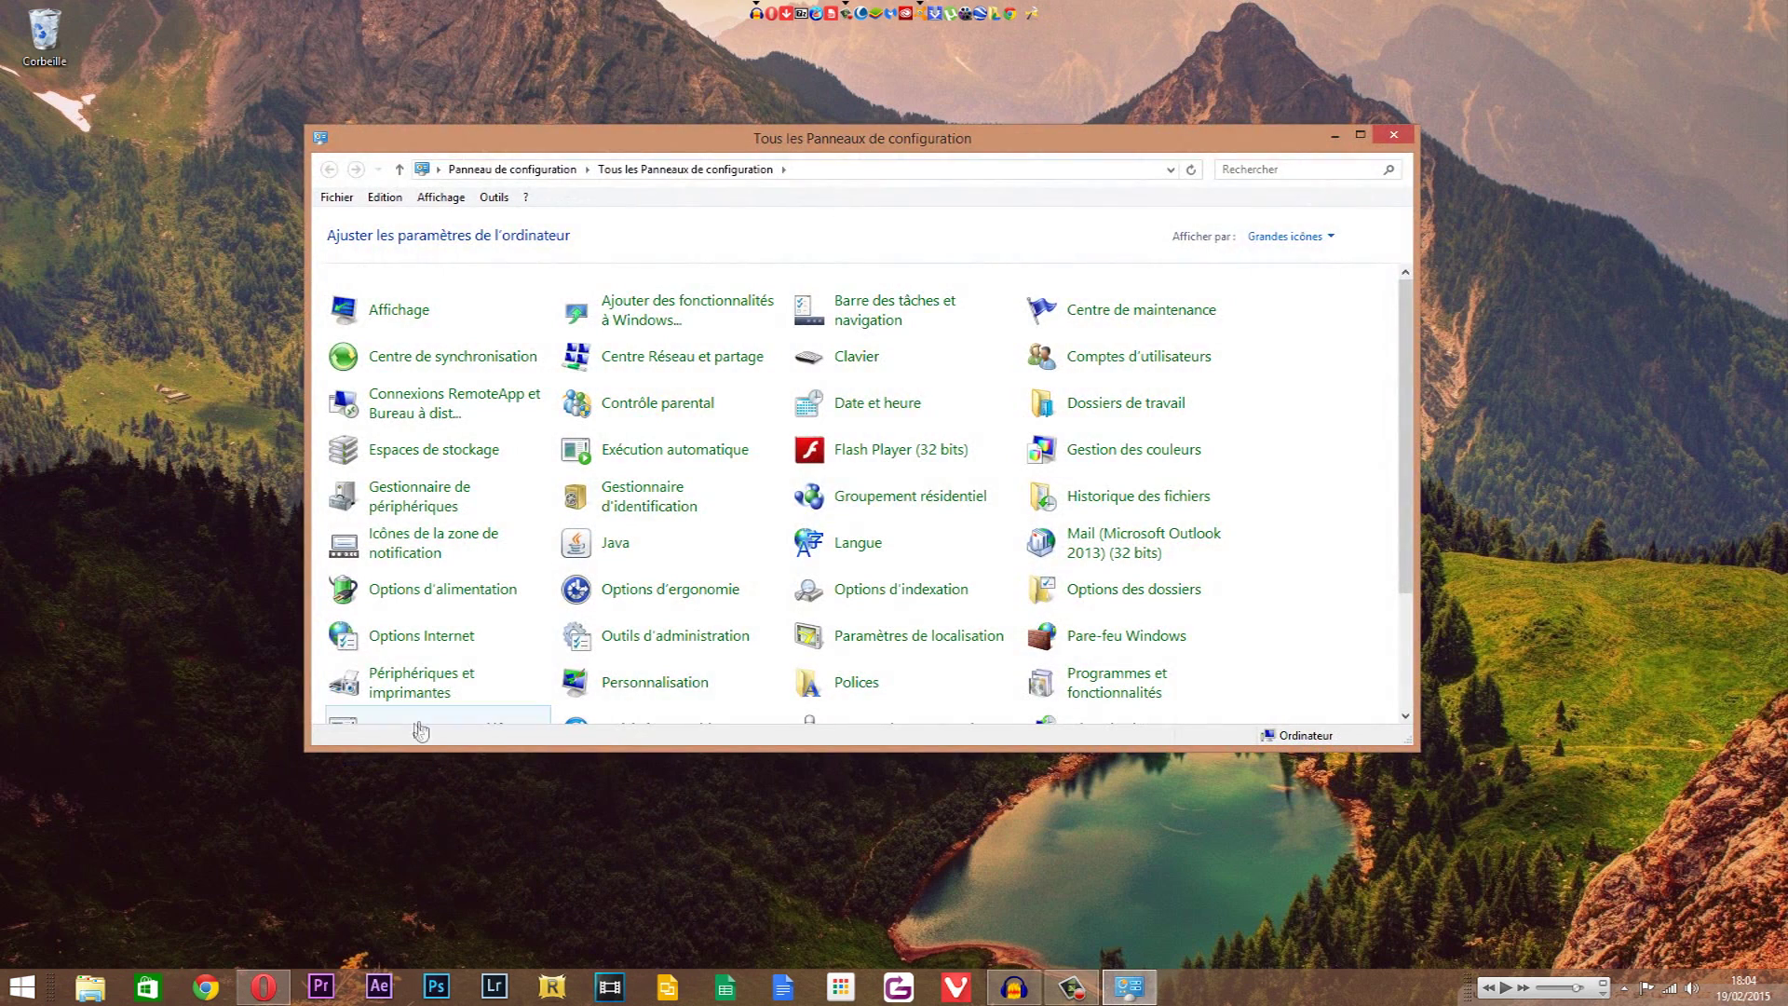
left_click(1287, 237)
left_click(1285, 263)
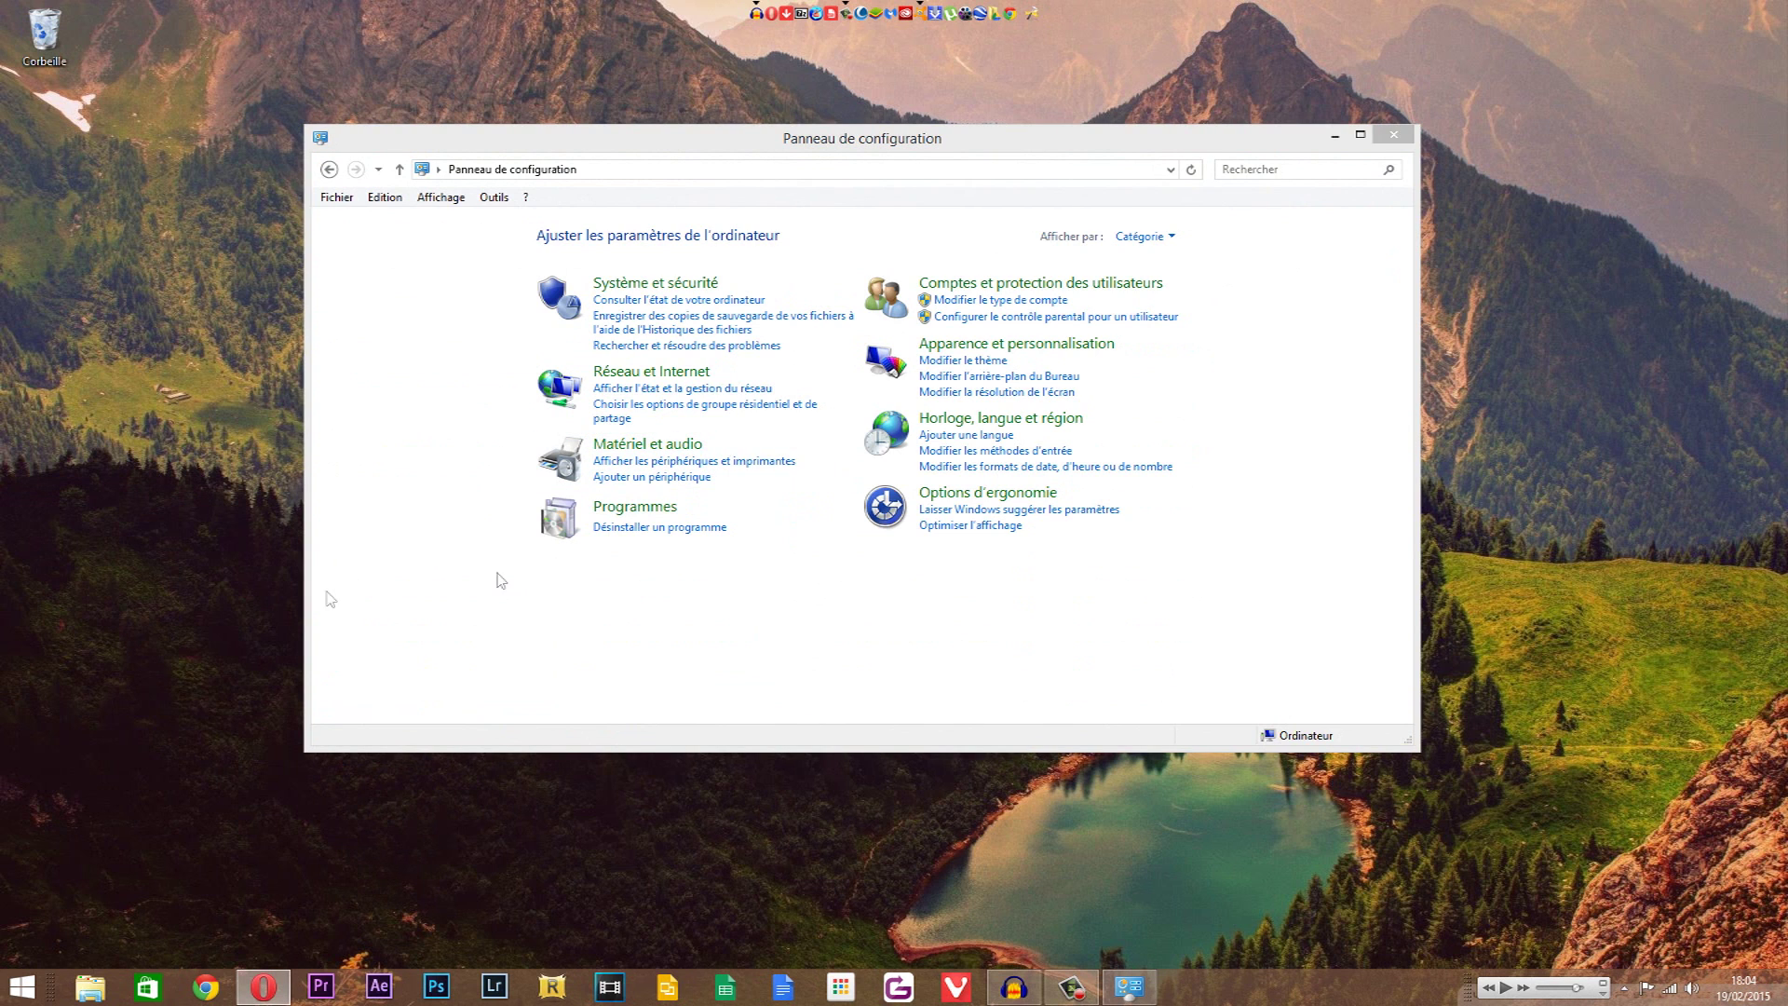
left_click(648, 445)
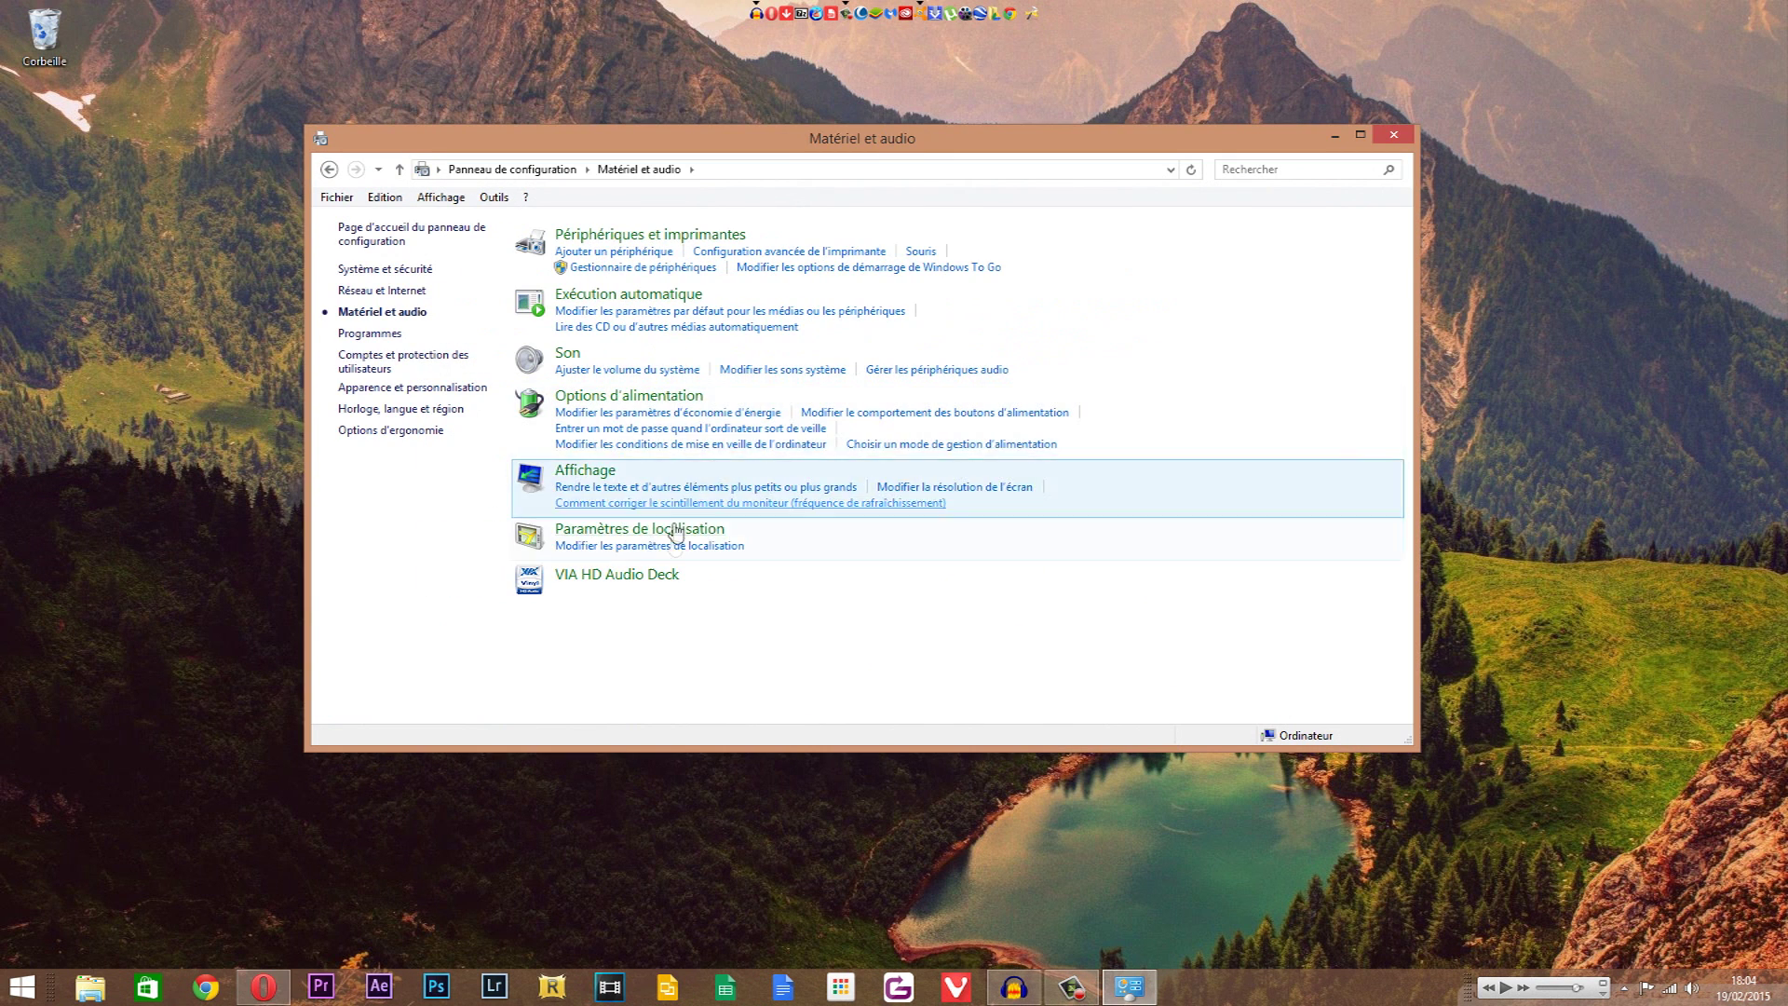
left_click(570, 357)
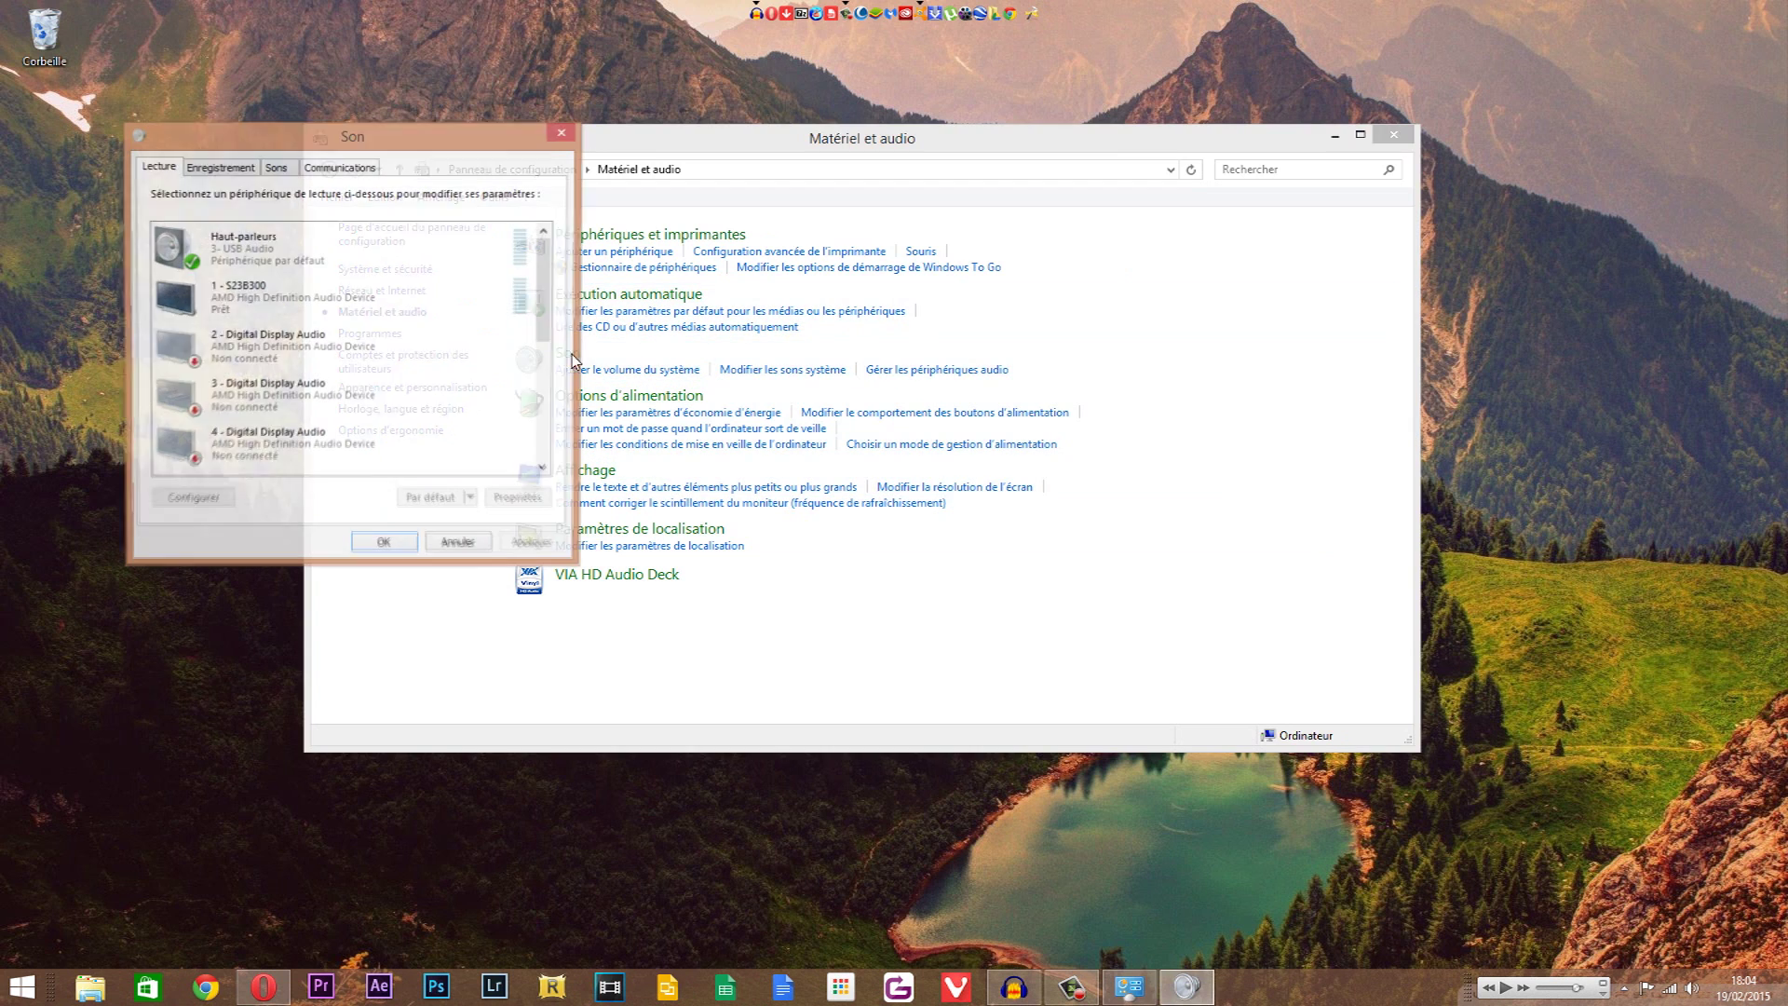
Move the Son window clear of the desktop edge, select Haut-parleurs (3- USB Audio), and review the full list of playback devices
left_click_drag(417, 155, 845, 178)
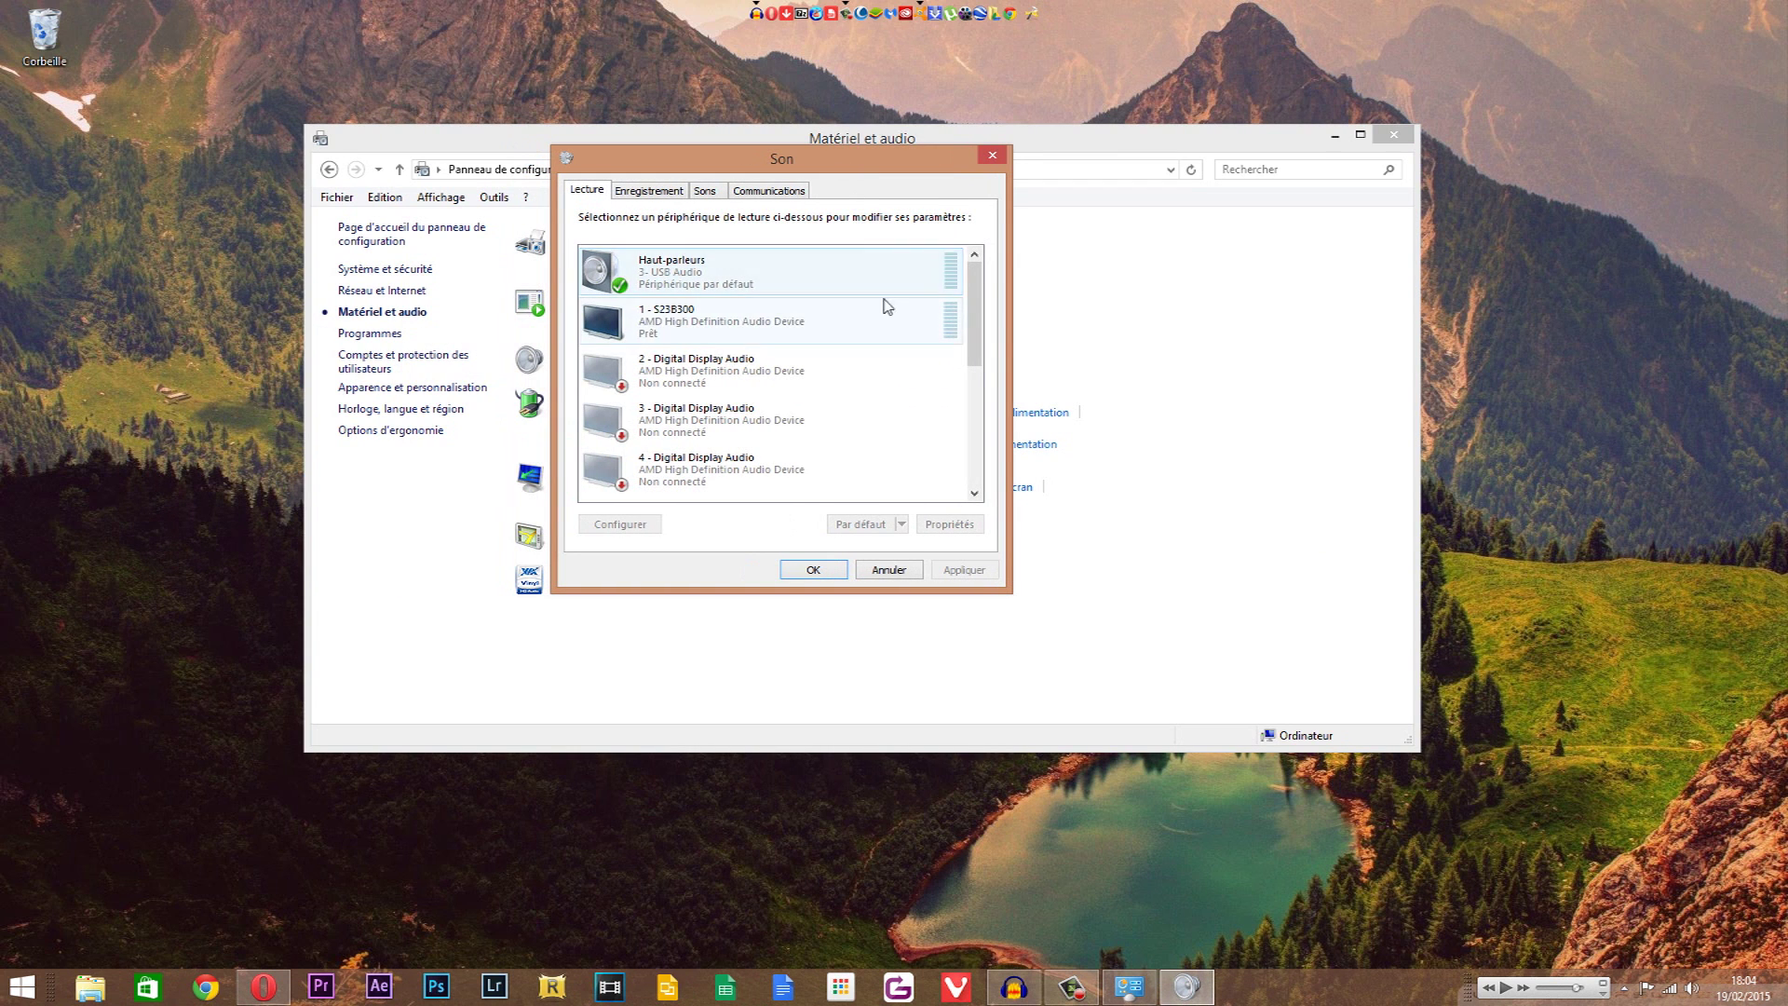
right_click(1685, 984)
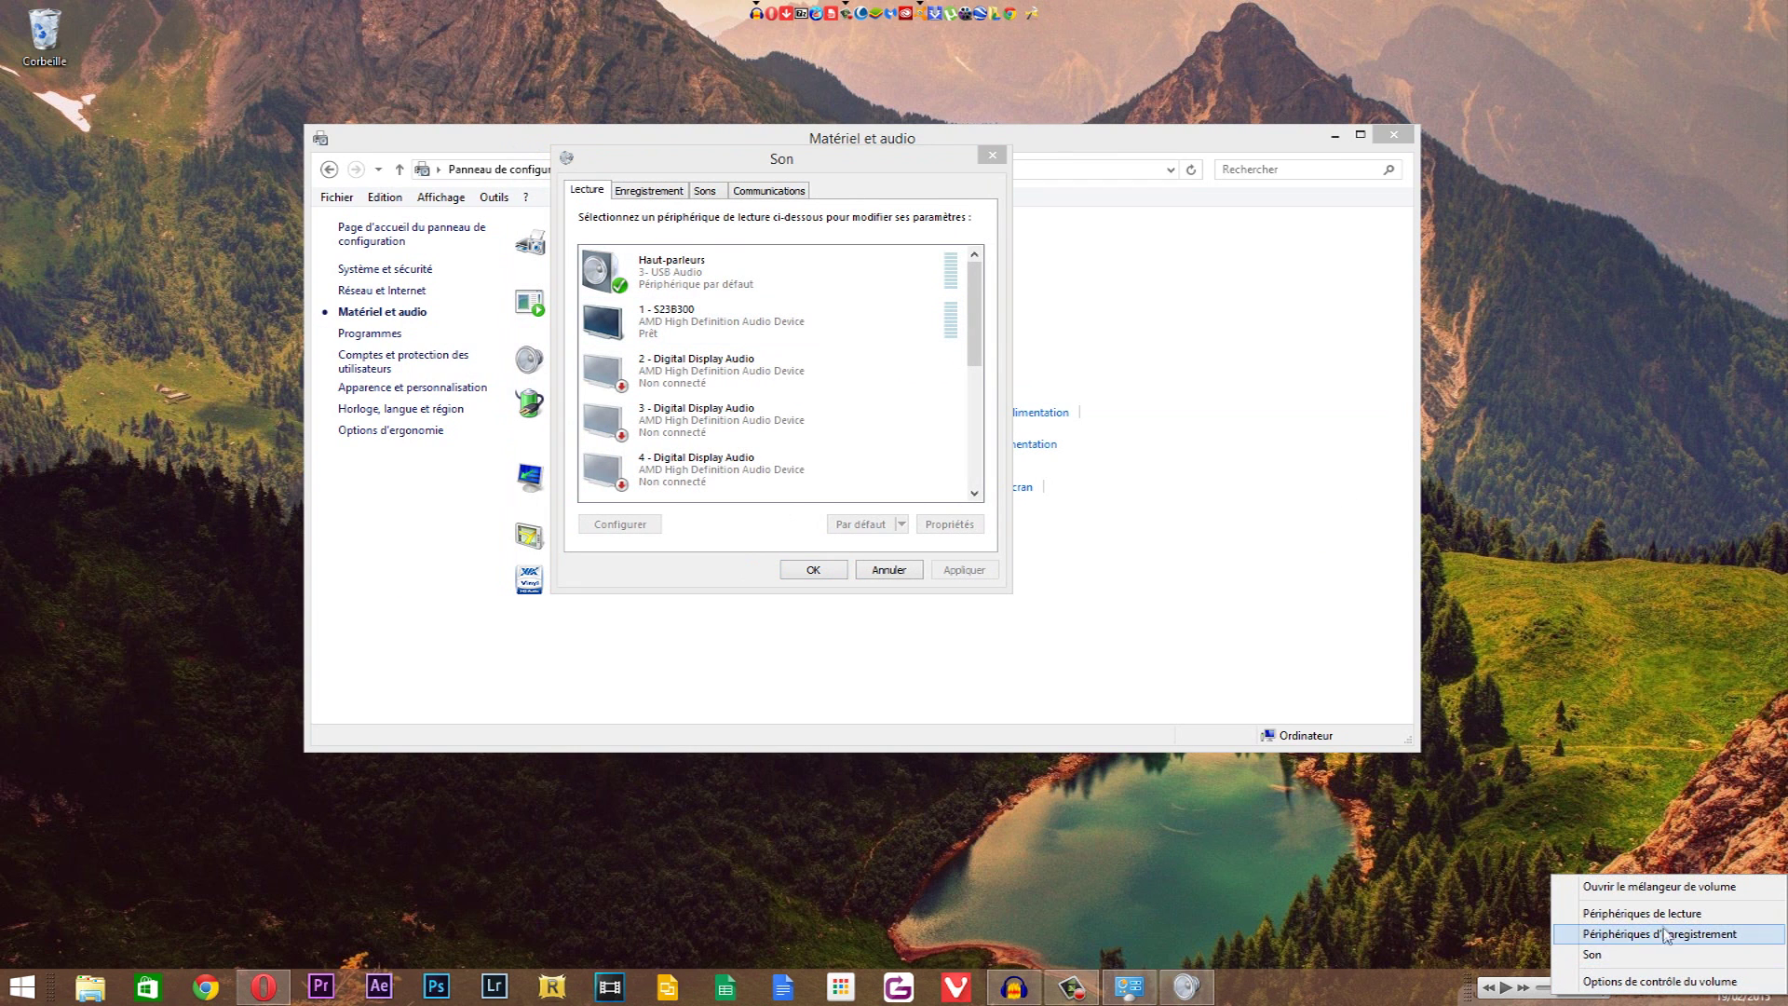
left_click_drag(727, 174, 846, 250)
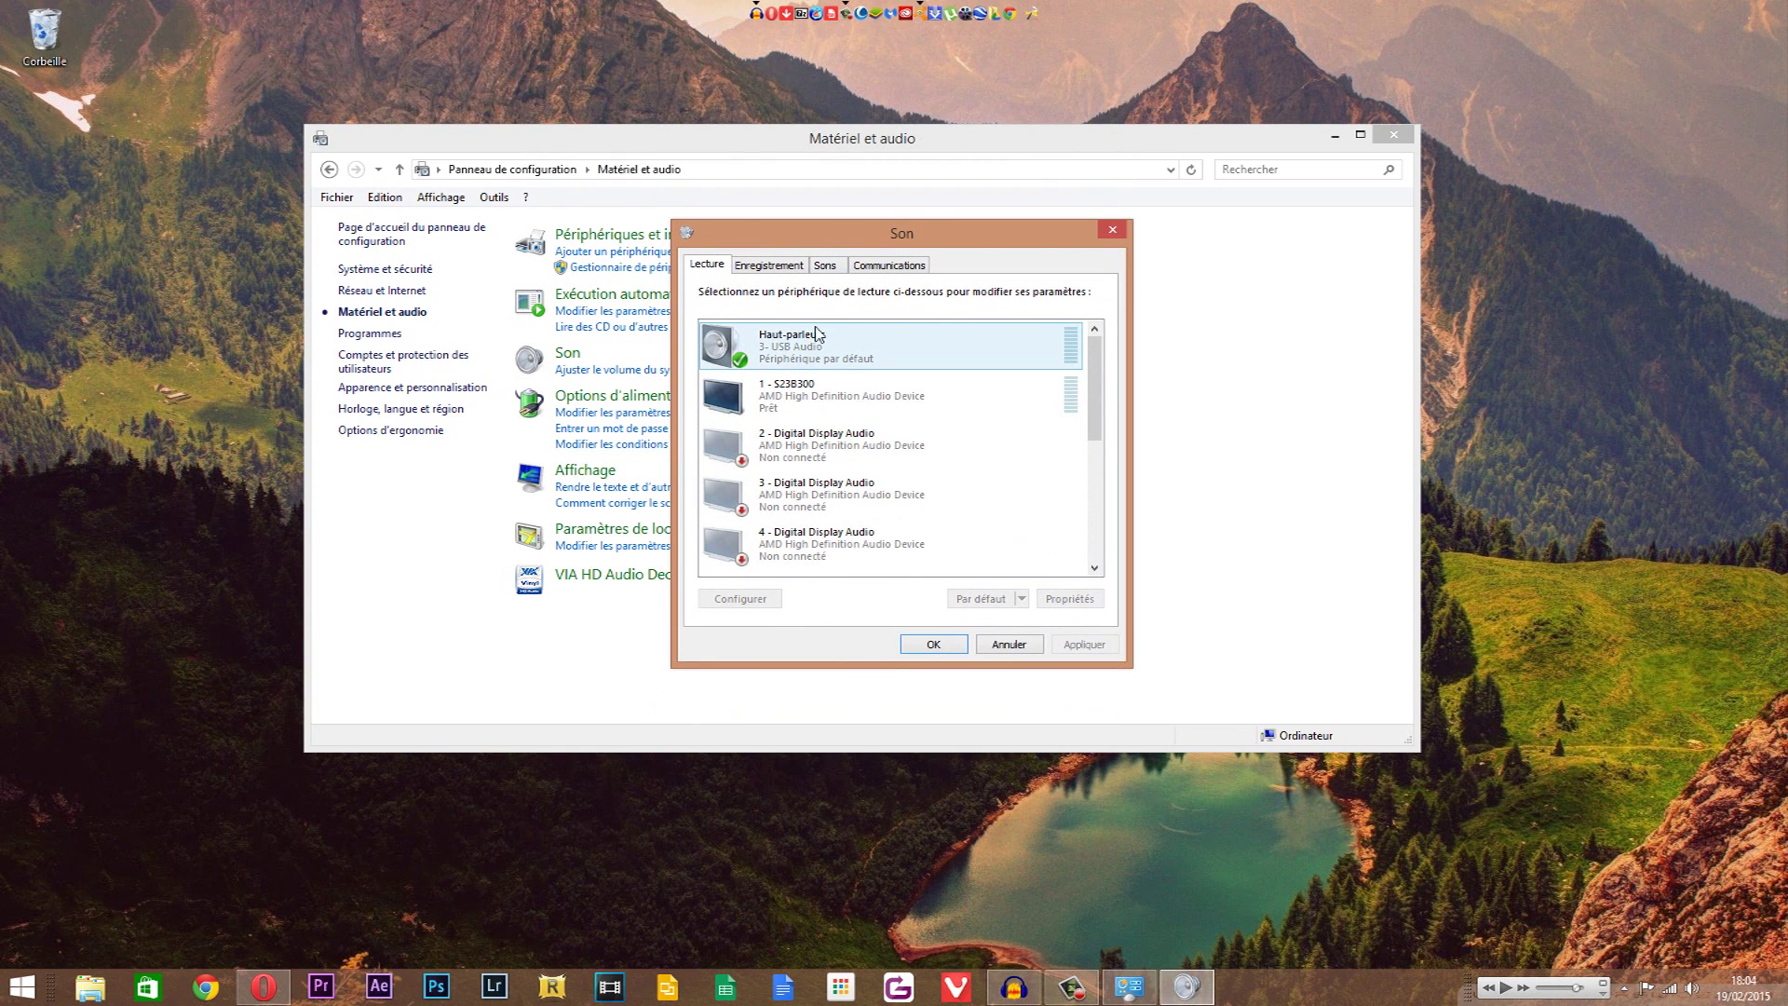
left_click(801, 358)
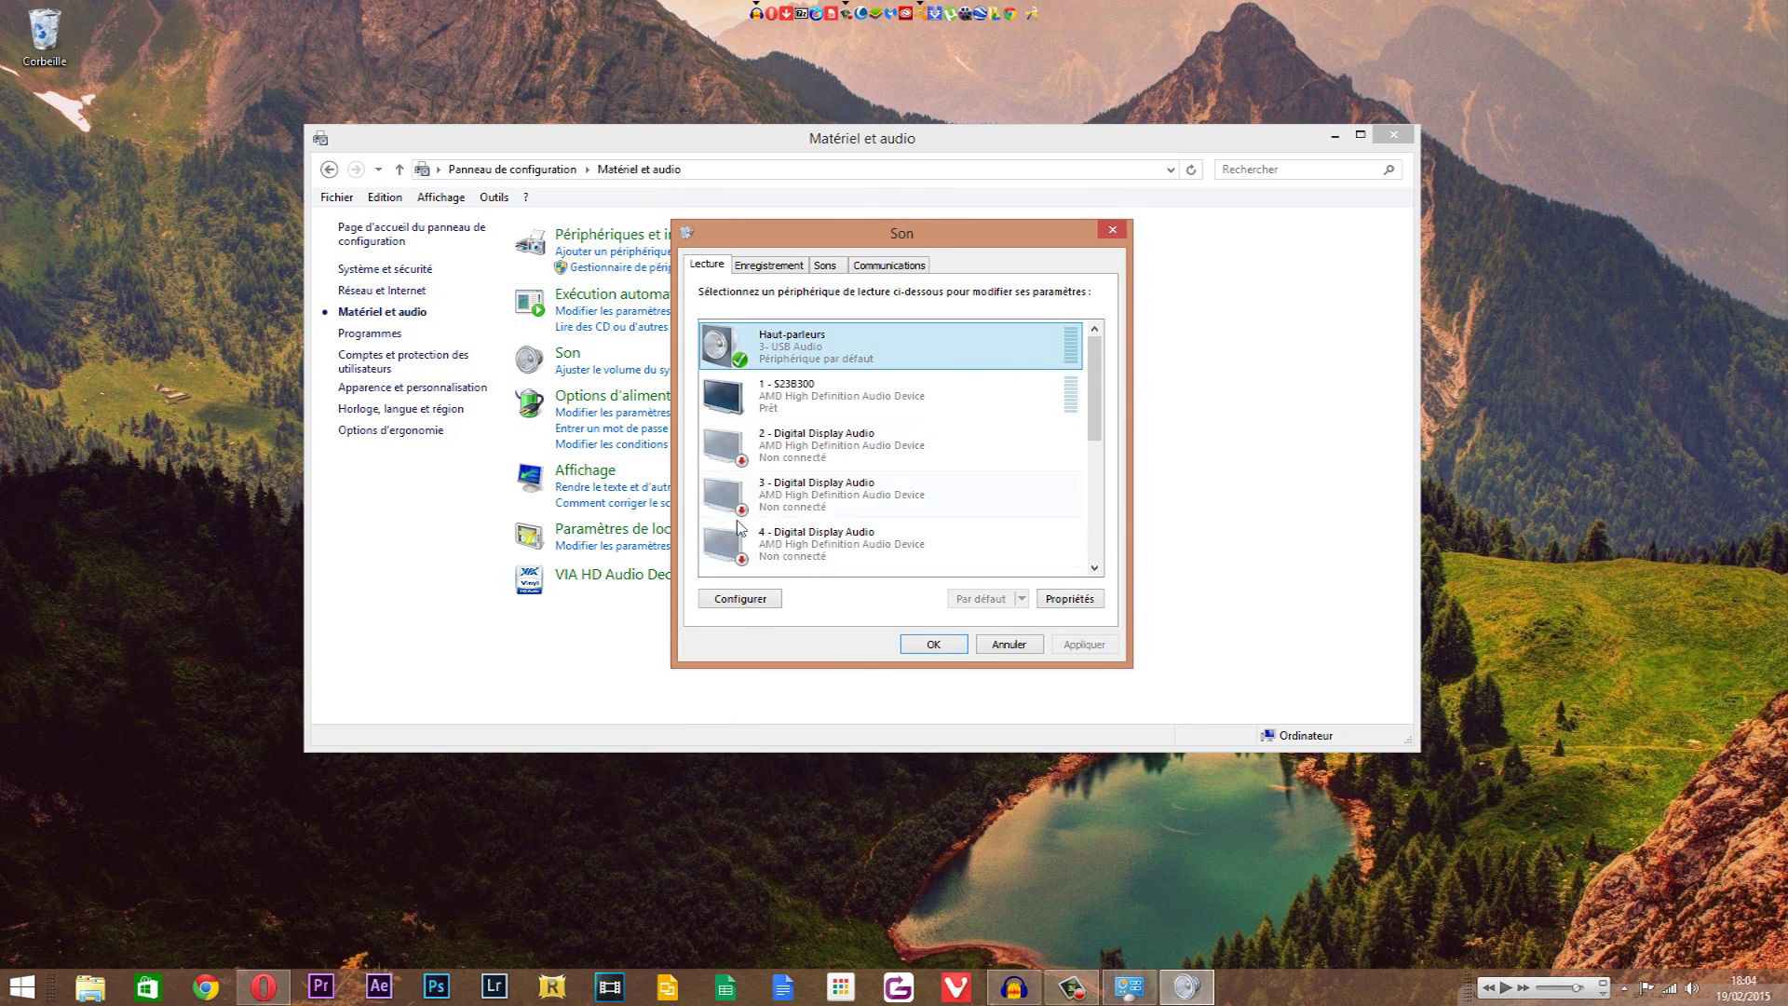
scroll(1110, 361, "down", 5)
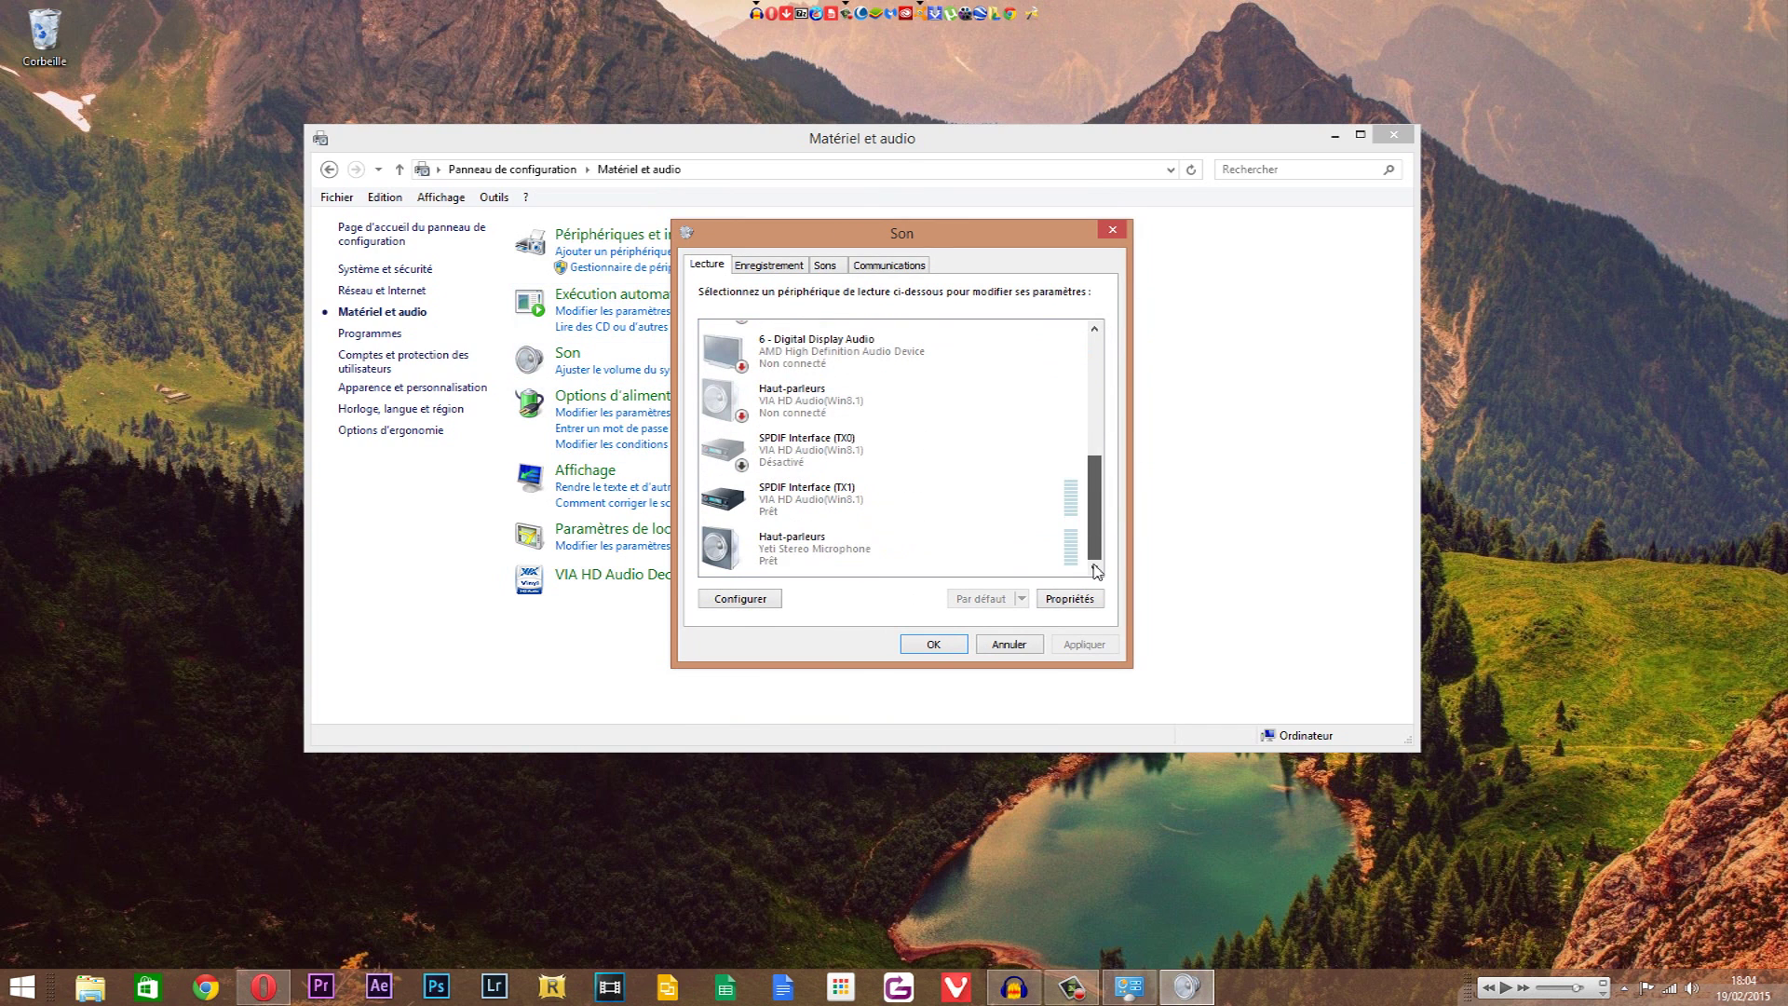
scroll(764, 517, "up", 5)
scroll(811, 508, "down", 5)
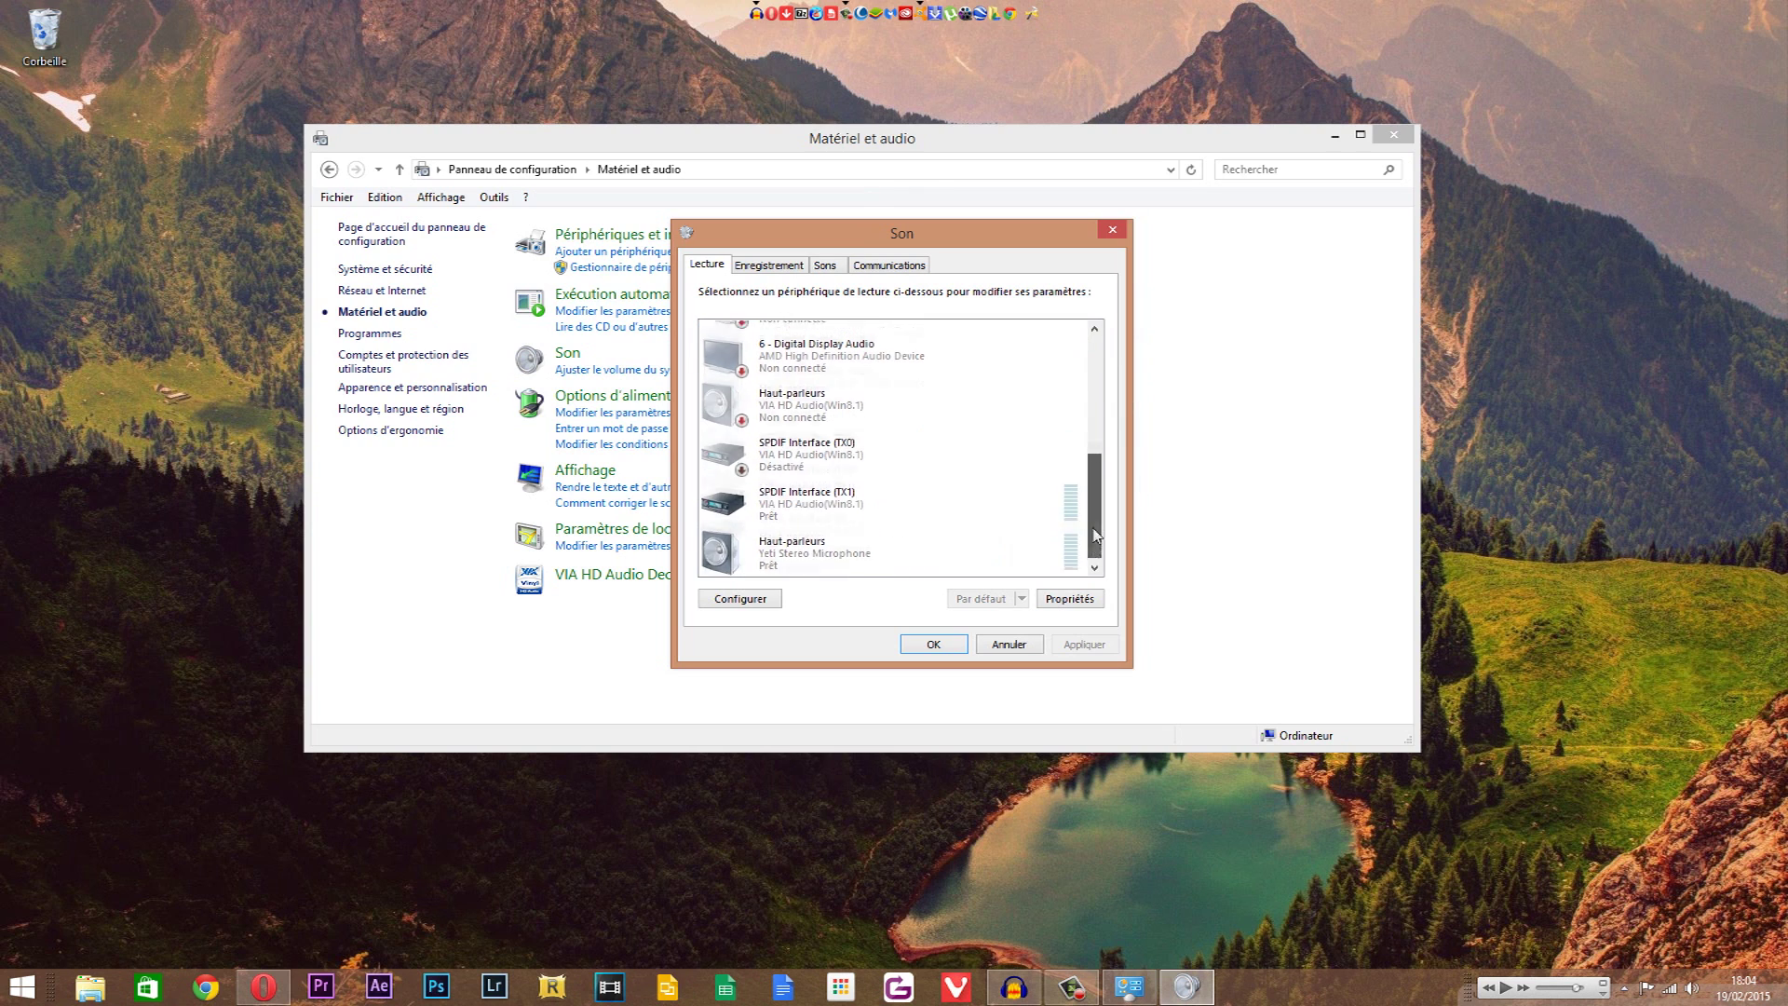
Check the display options for disabled and disconnected devices on the VIA HD Audio Haut-parleurs, and the default-device options for 1 - S23B300
right_click(956, 407)
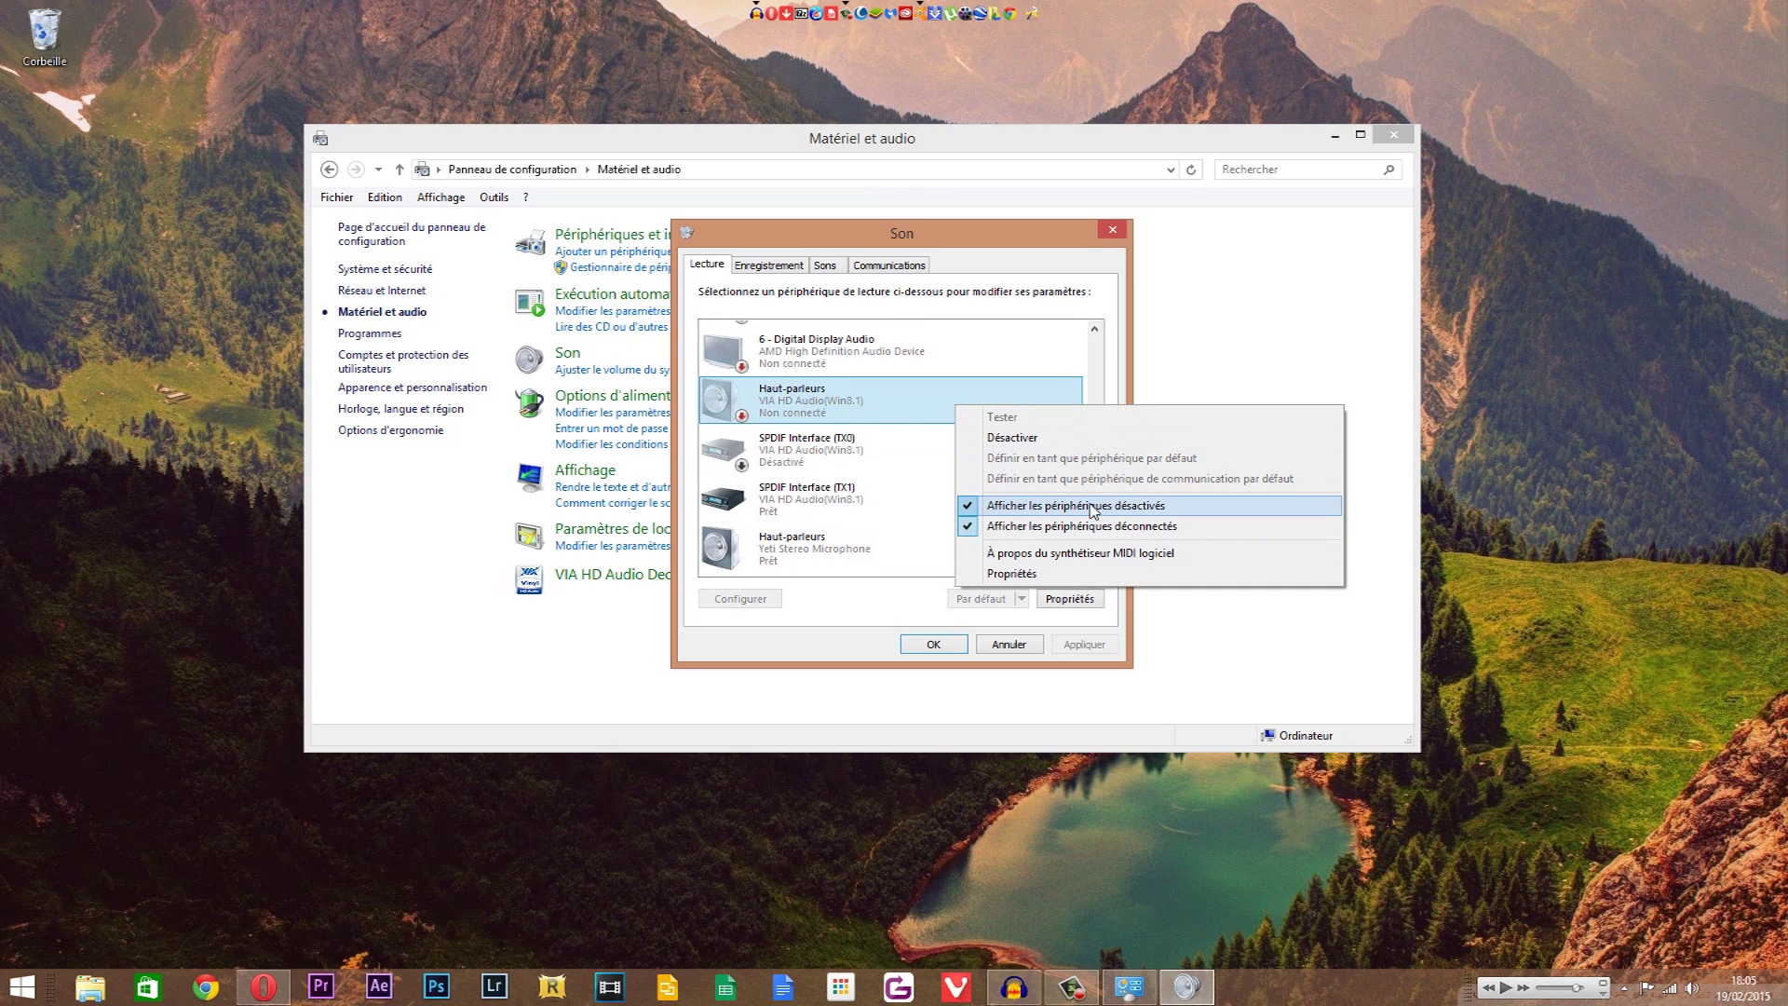
left_click(1095, 370)
scroll(1096, 391, "up", 3)
mouse_move(1098, 416)
left_mouse_down()
mouse_move(1085, 518)
mouse_move(1086, 395)
left_mouse_up()
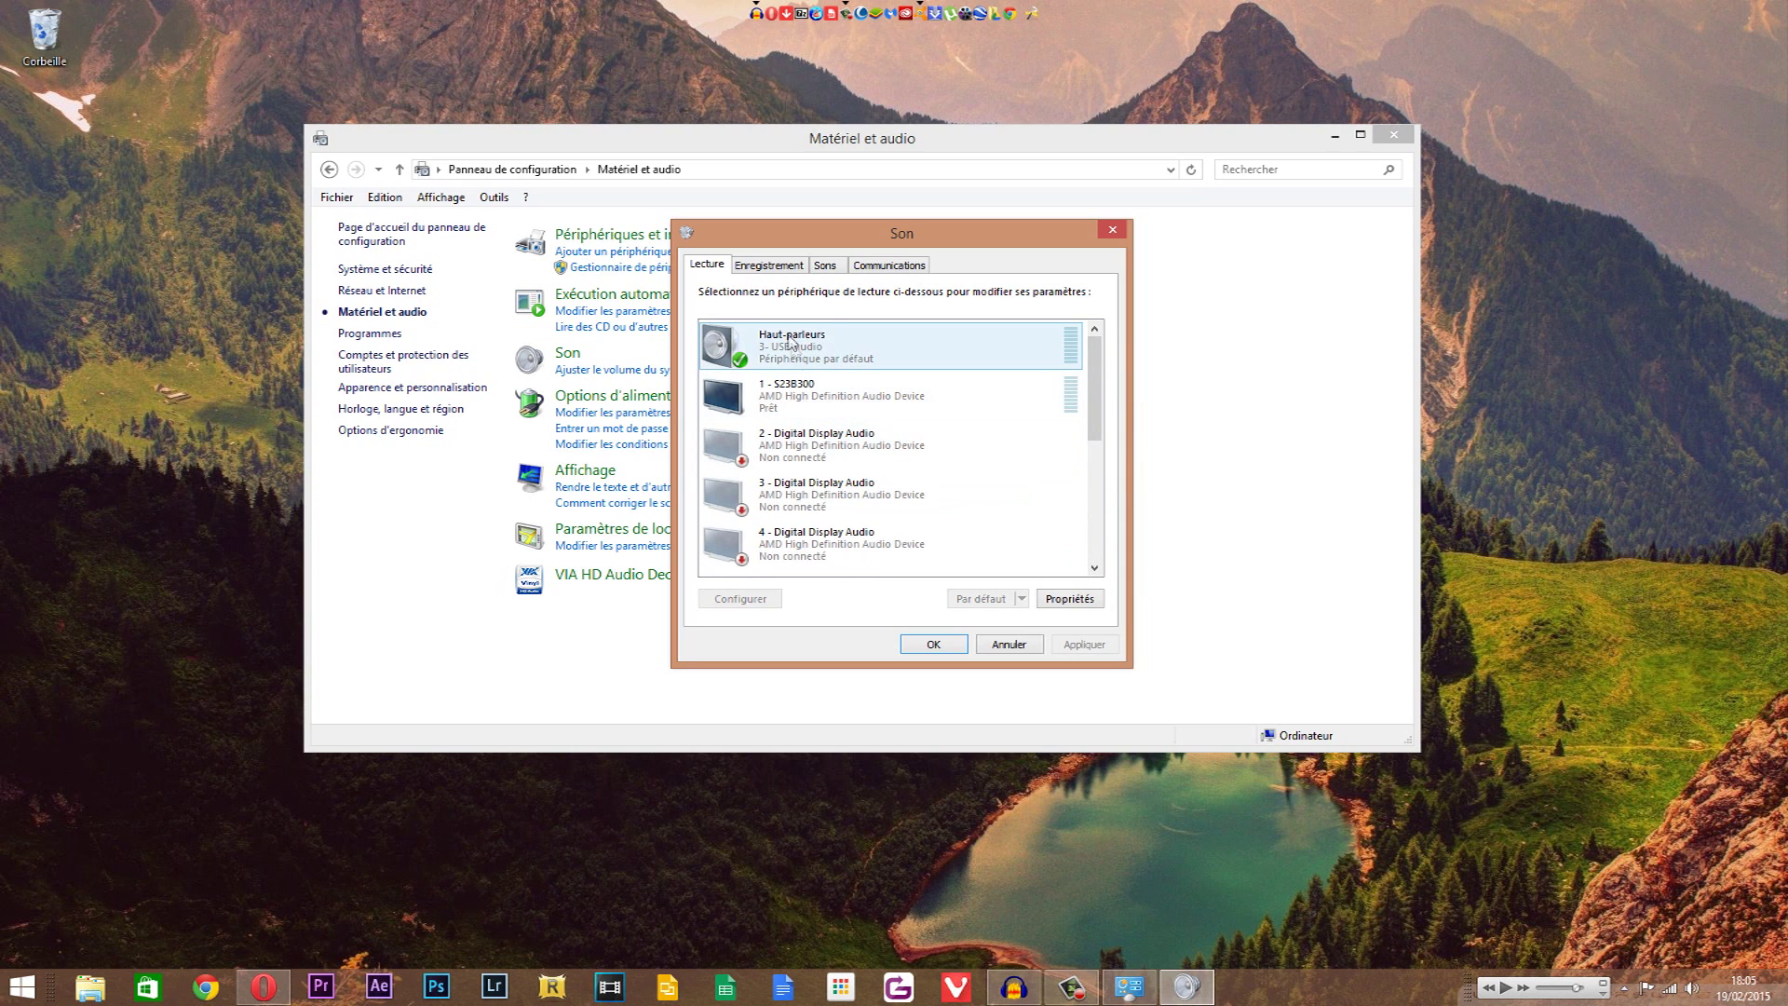
right_click(834, 392)
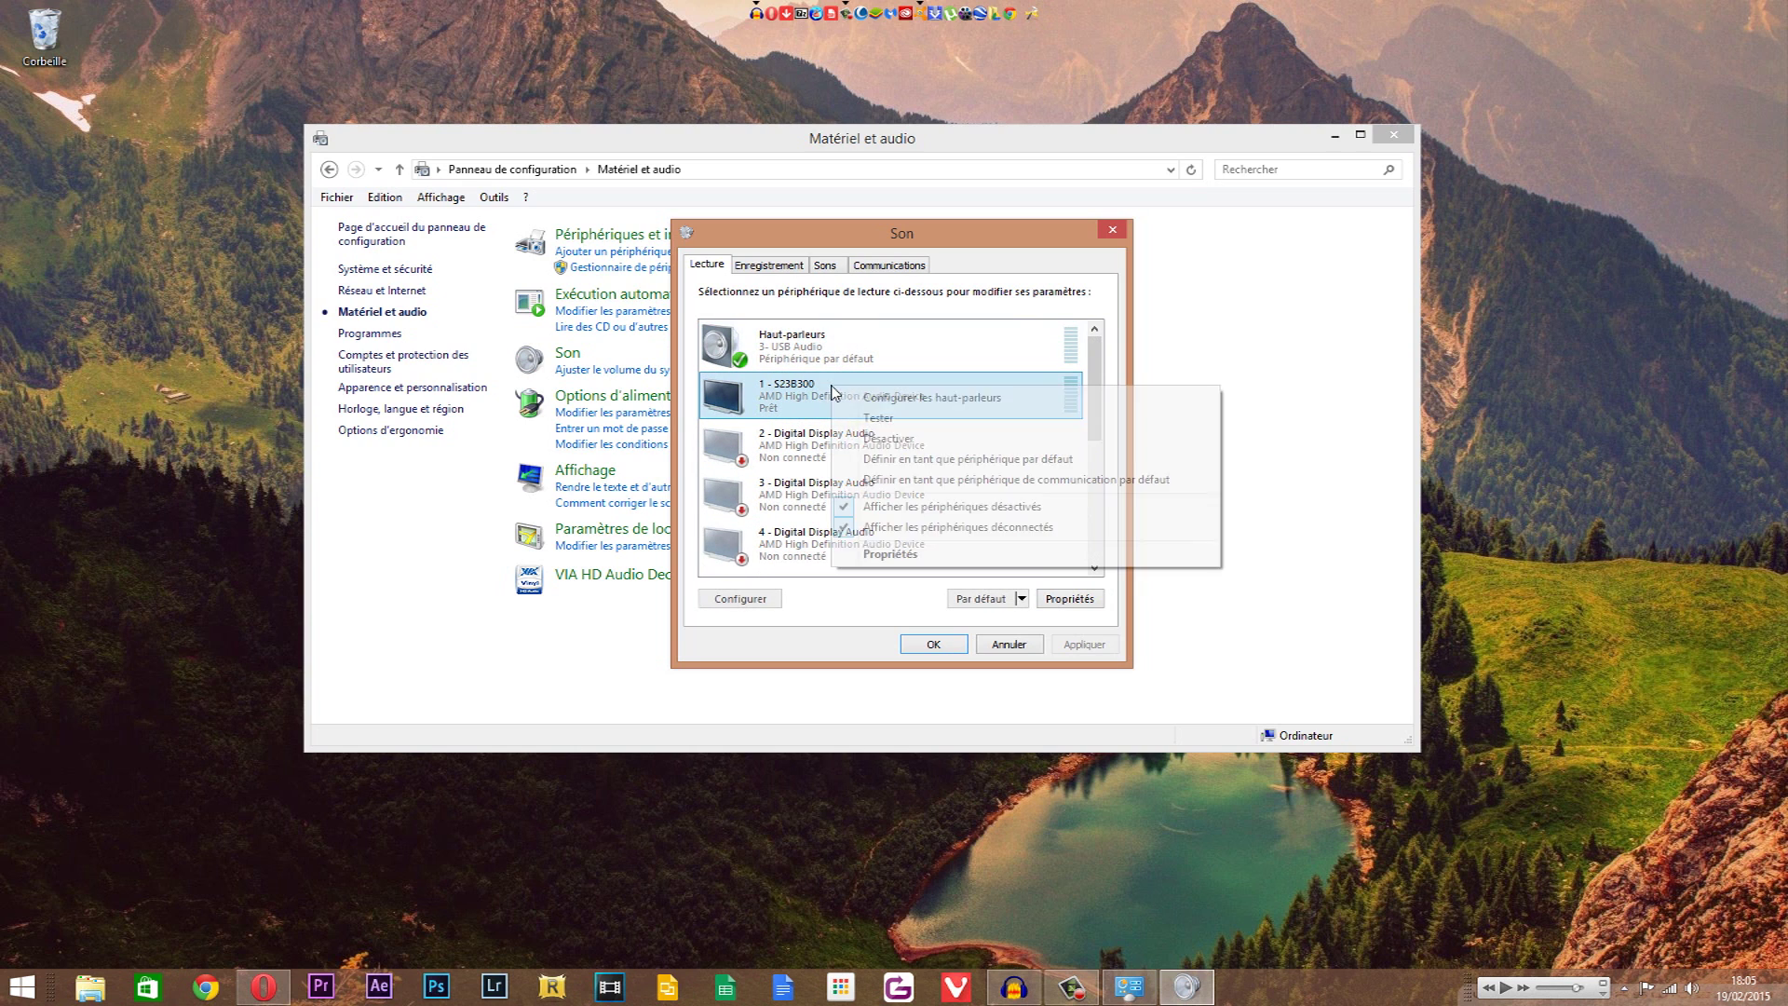
left_click(788, 406)
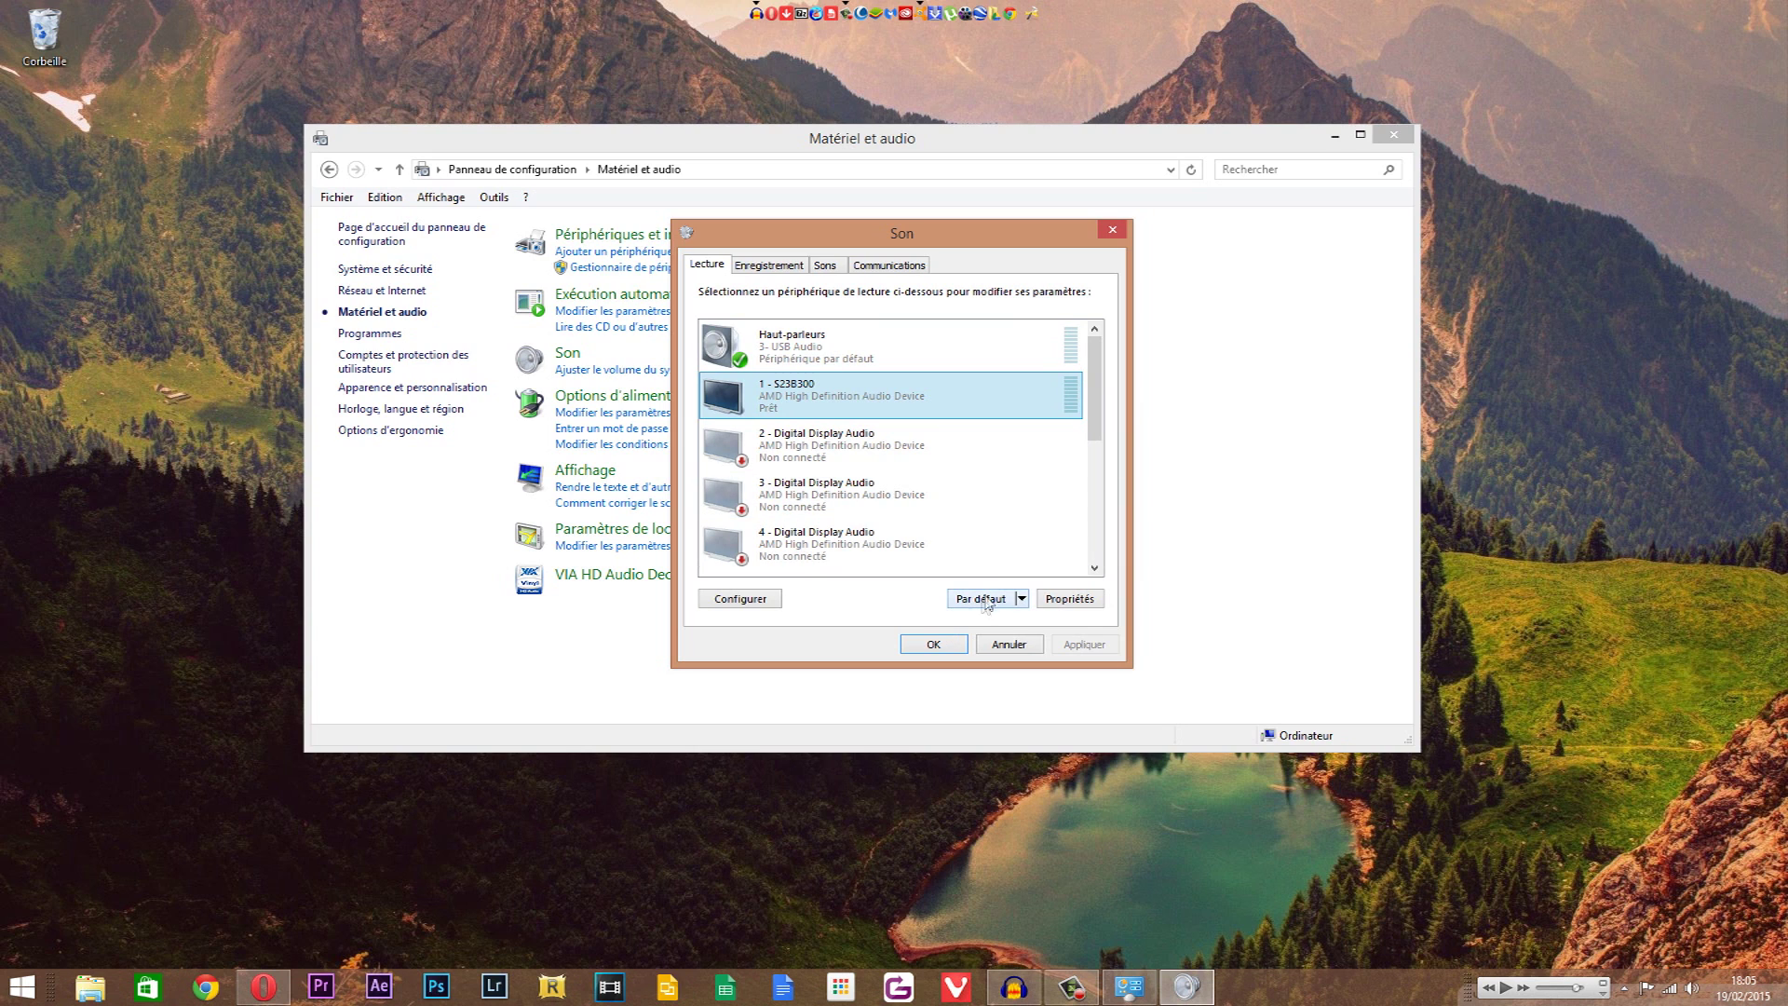
In the properties of Haut-parleurs (3- USB Audio), enable Désactiver toutes les améliorations, and close the properties without applying the change
left_click(831, 355)
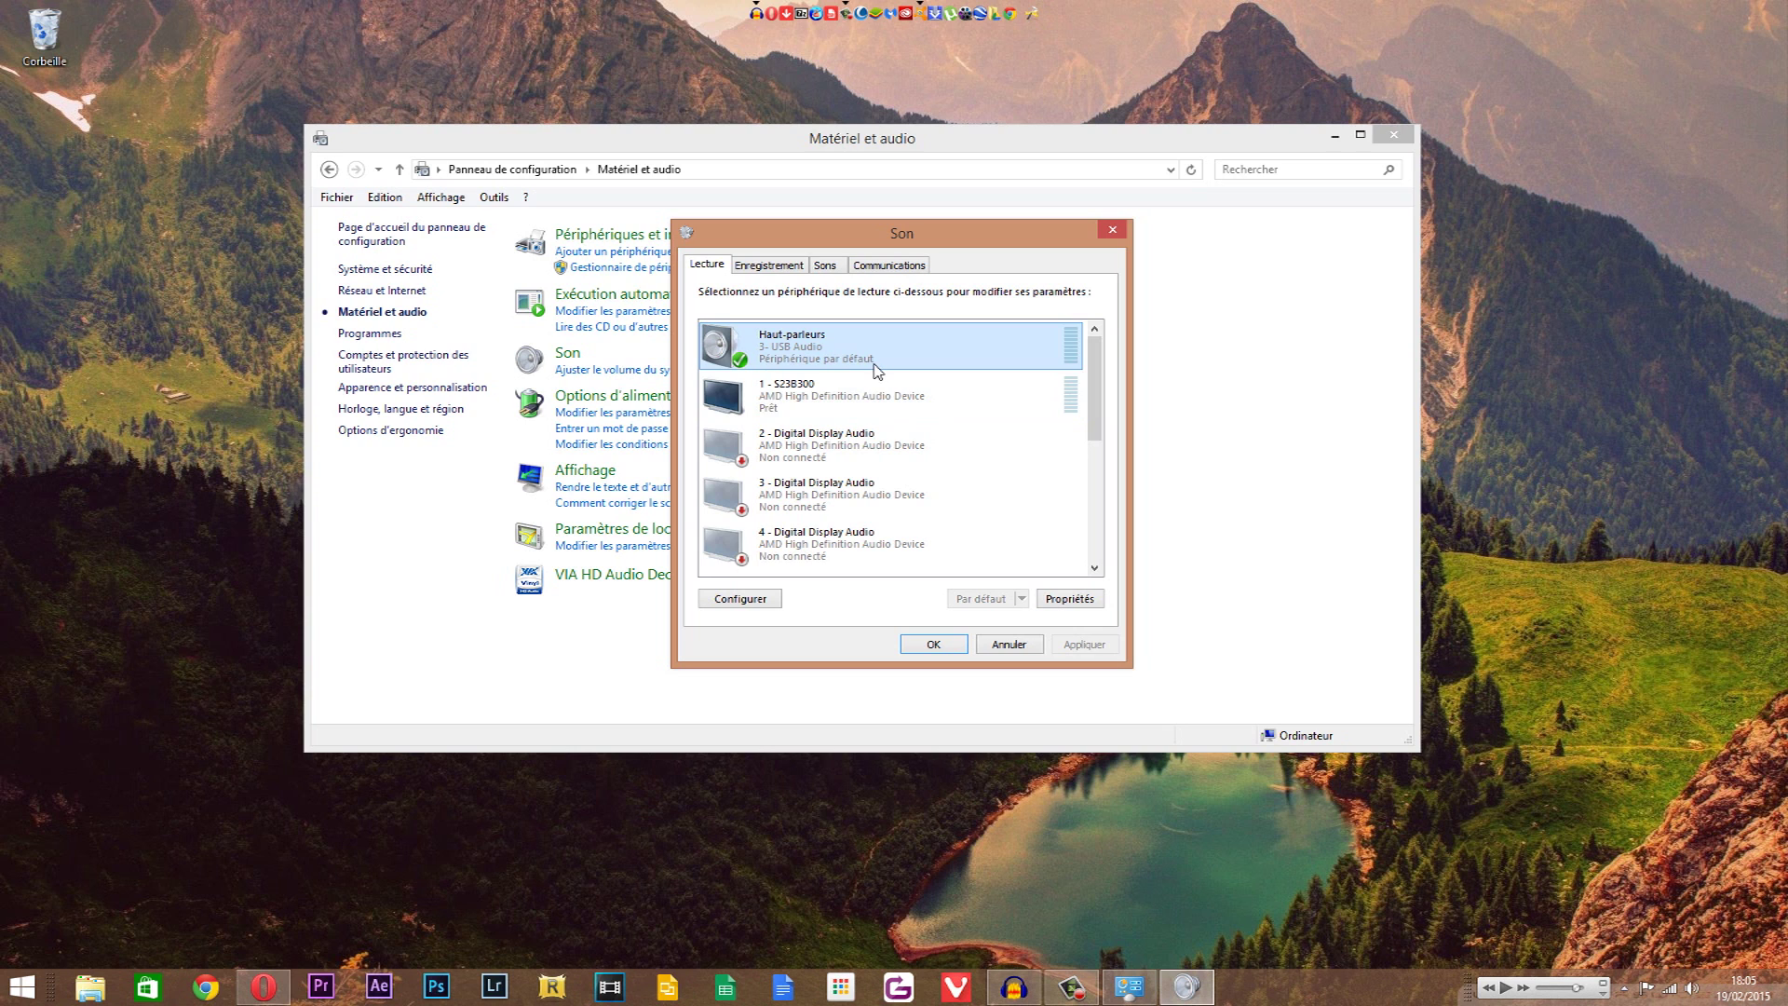
left_click(1071, 599)
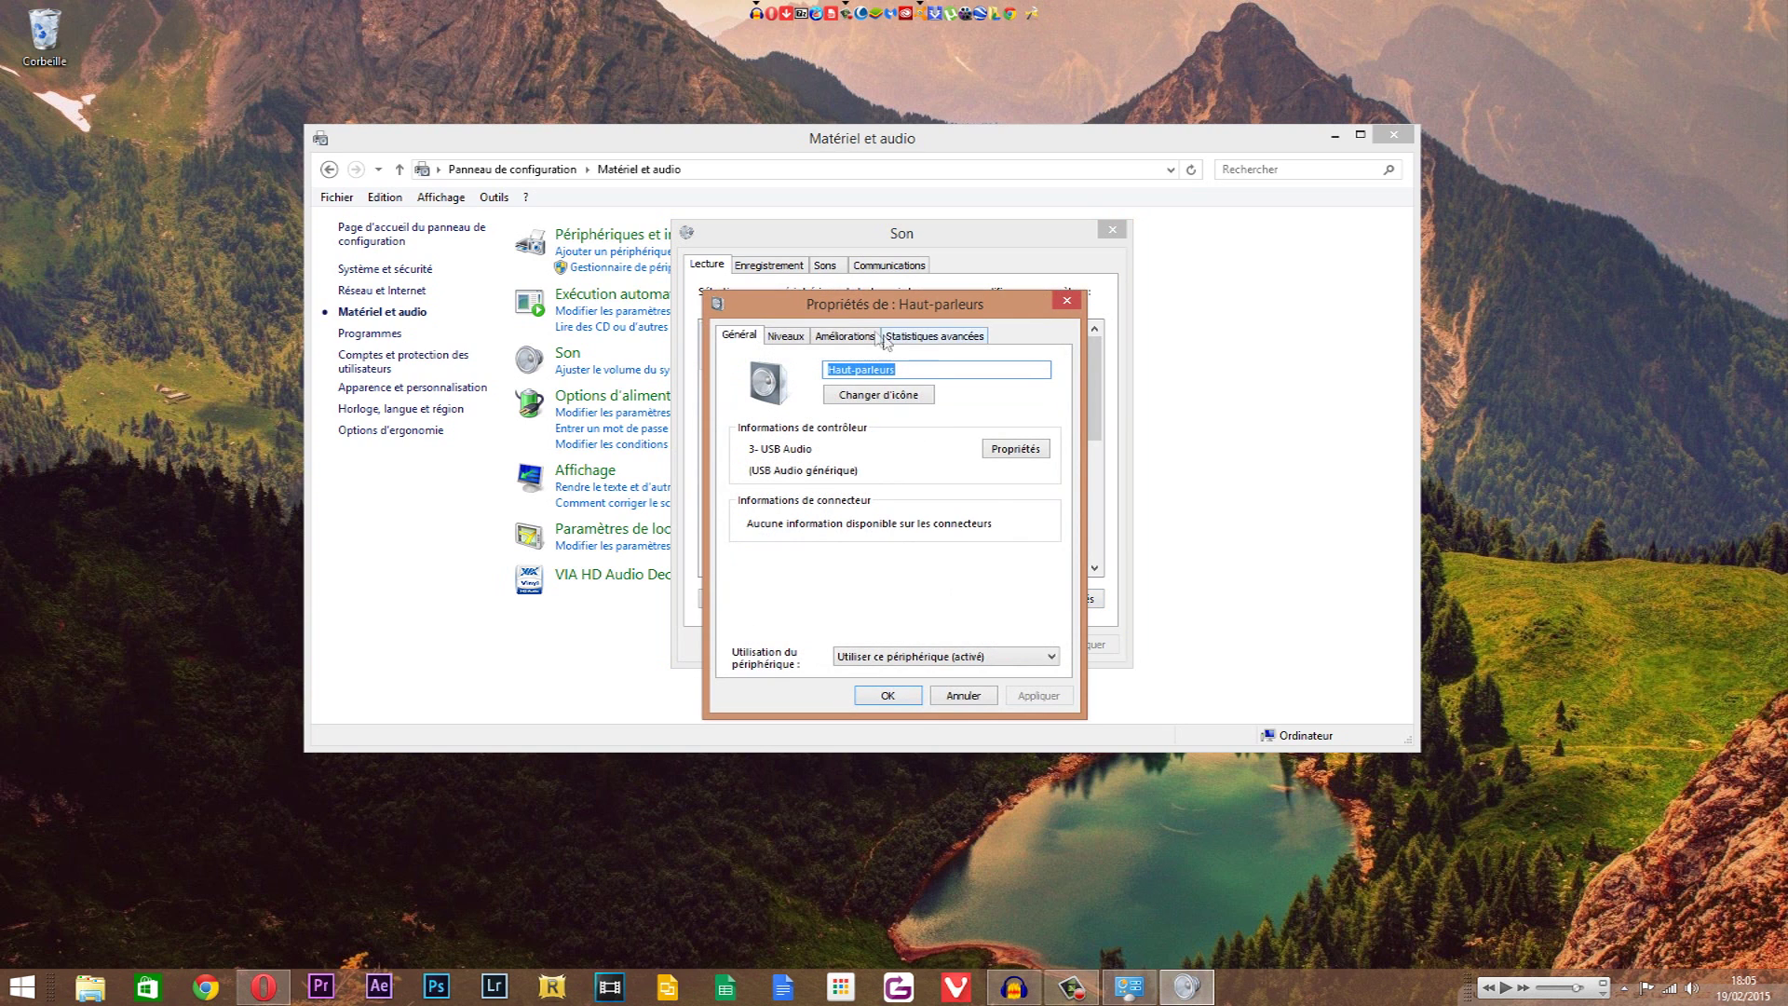
left_click_drag(851, 315, 964, 365)
left_click(946, 389)
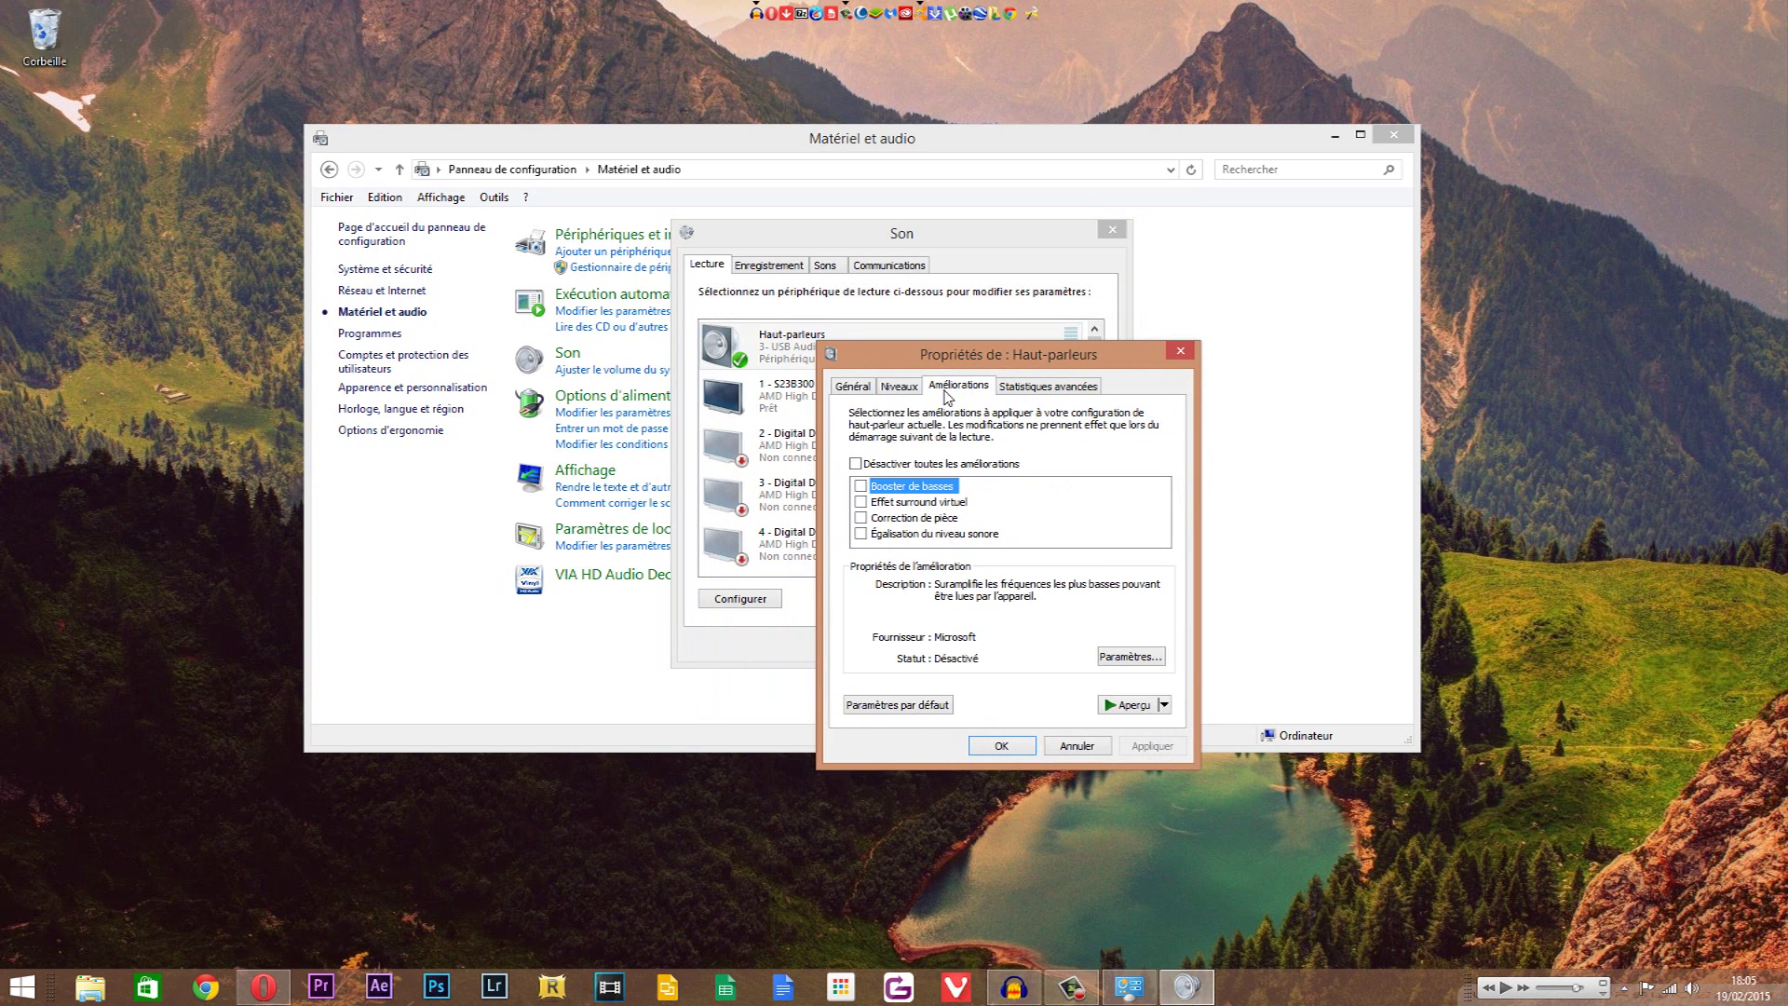
left_click(0, 550)
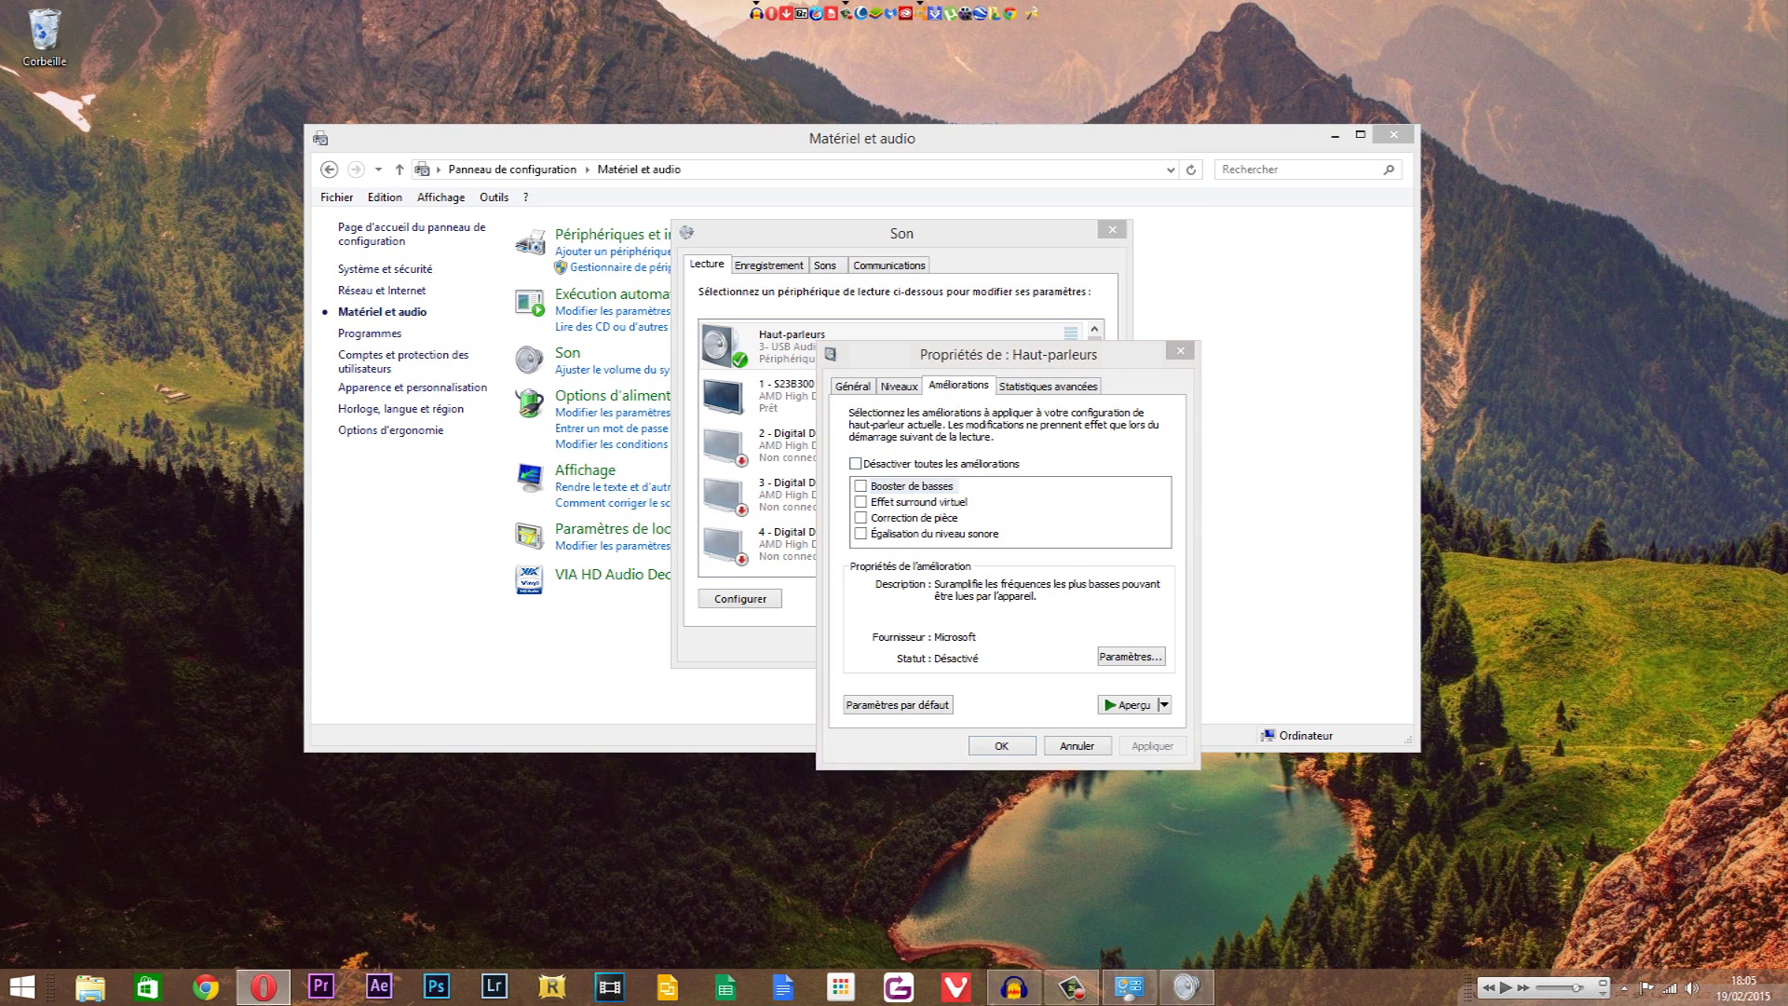
left_click(856, 463)
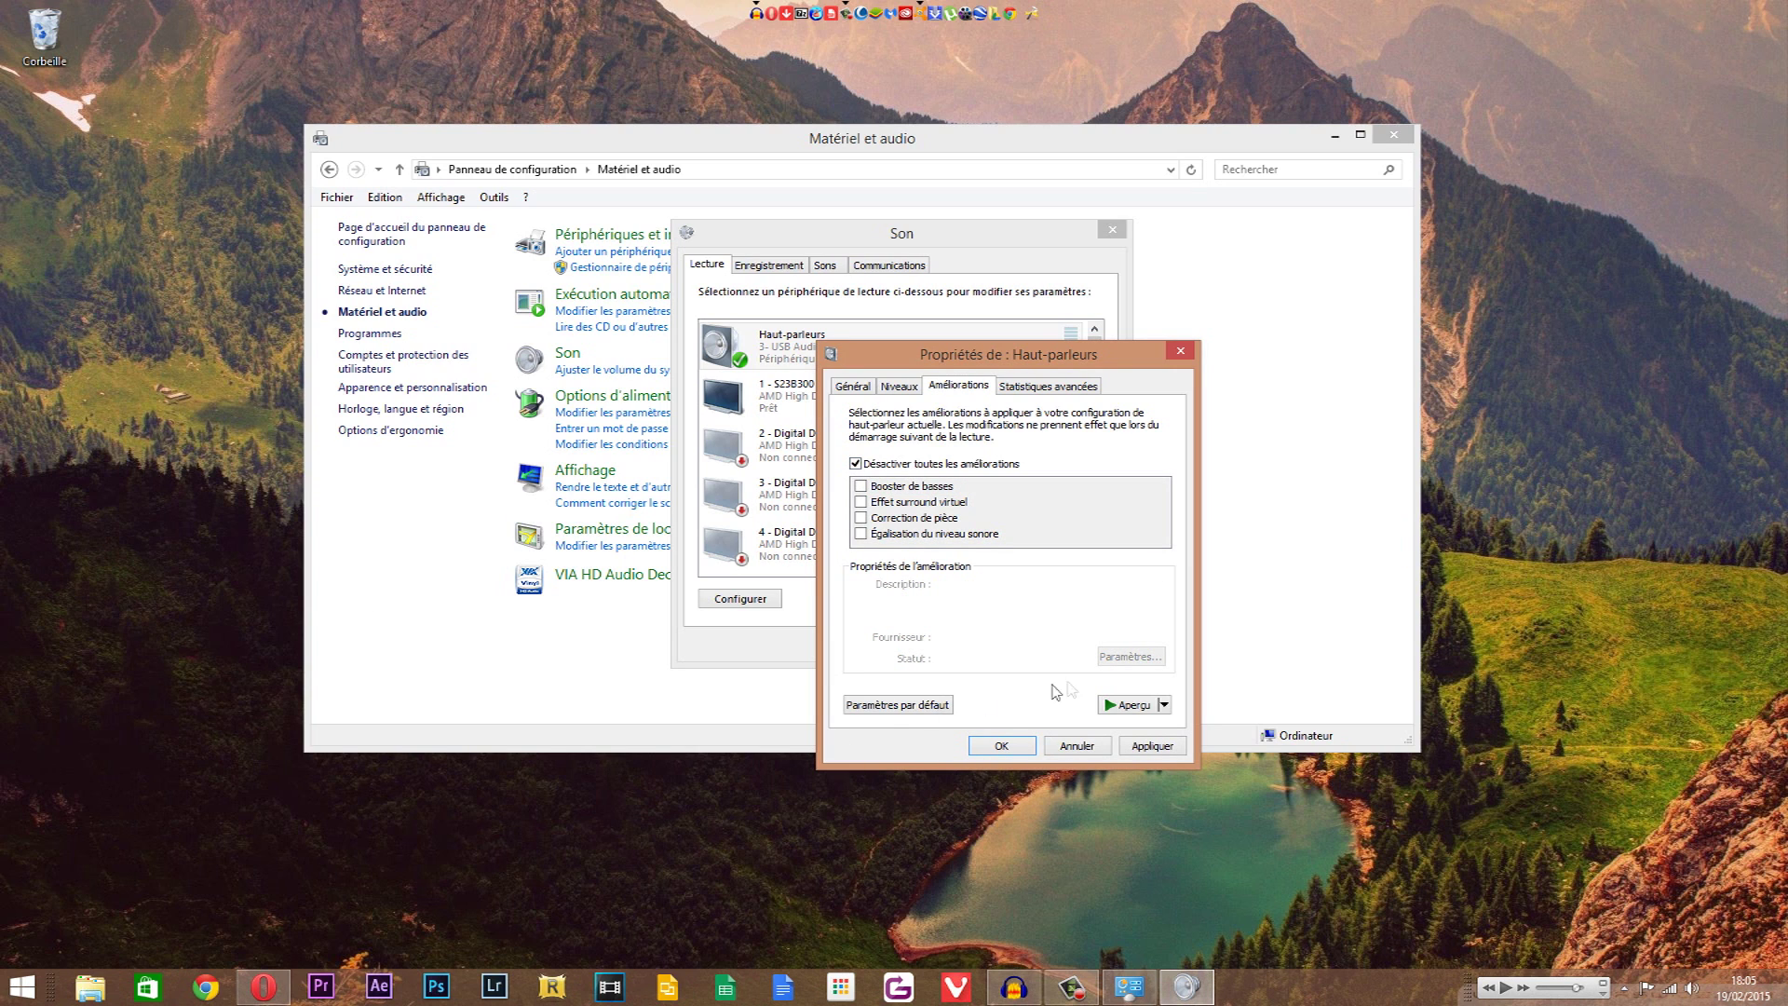
left_click(1180, 352)
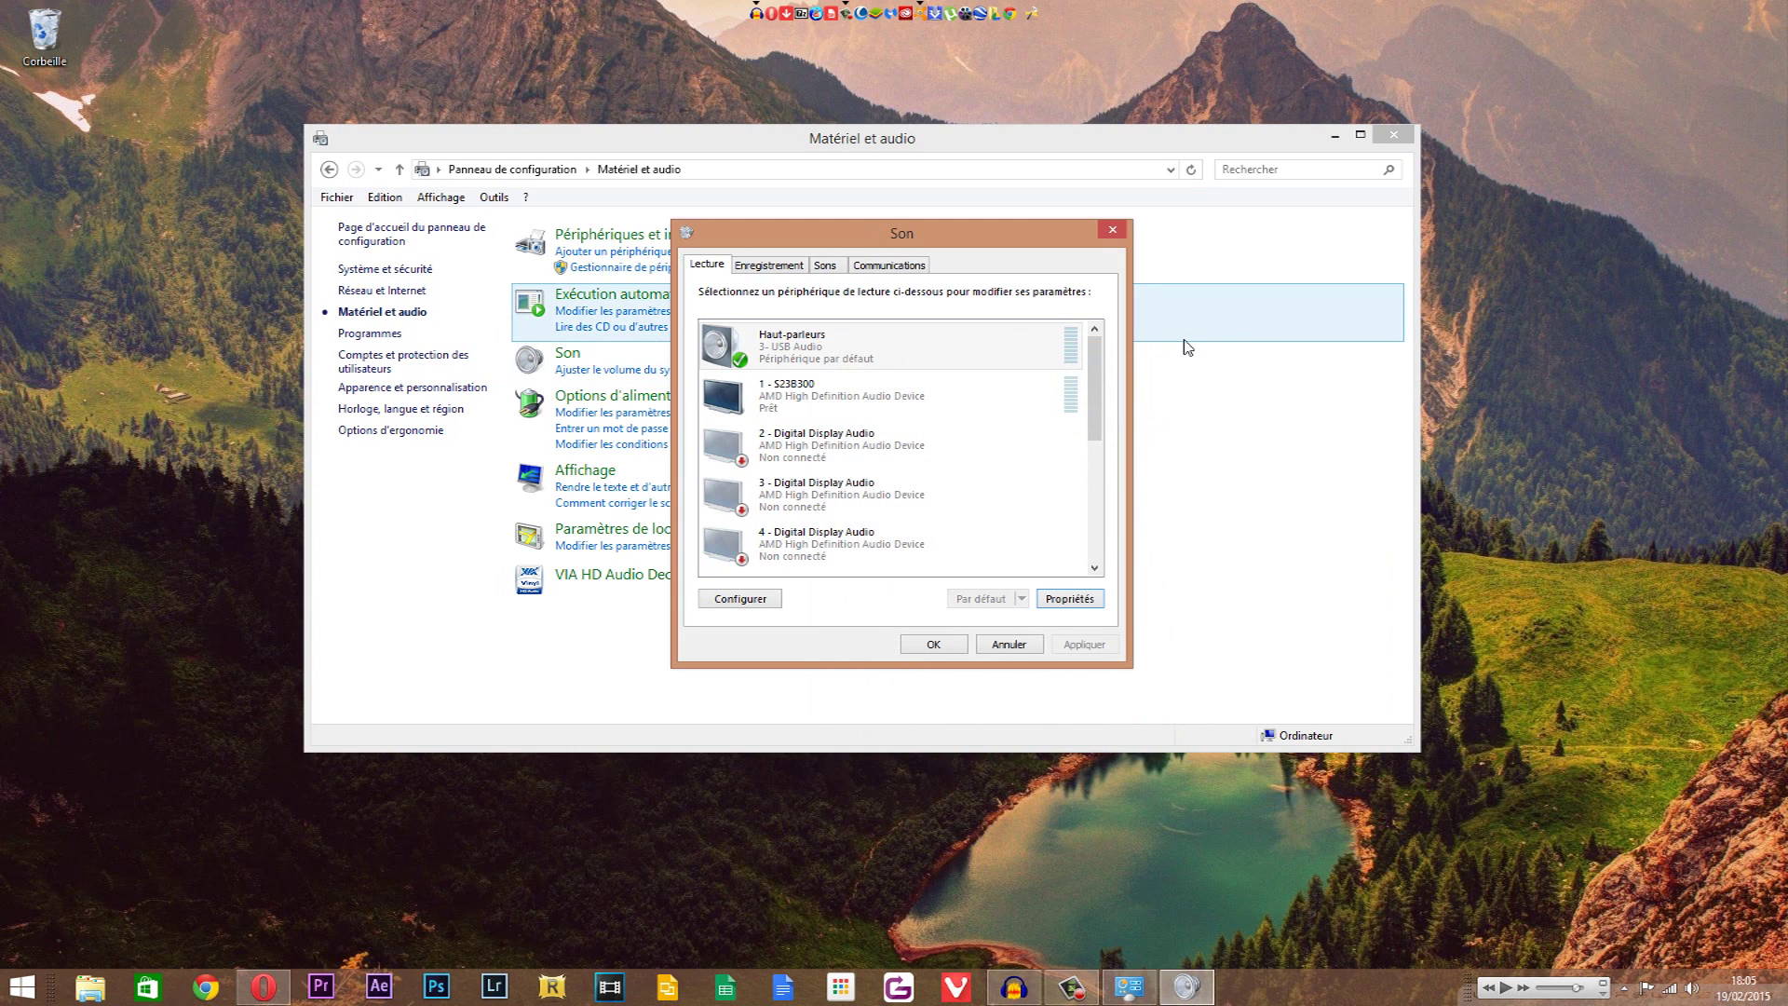
Close the Son settings and the Matériel et audio window
left_click(1112, 229)
left_click(1394, 135)
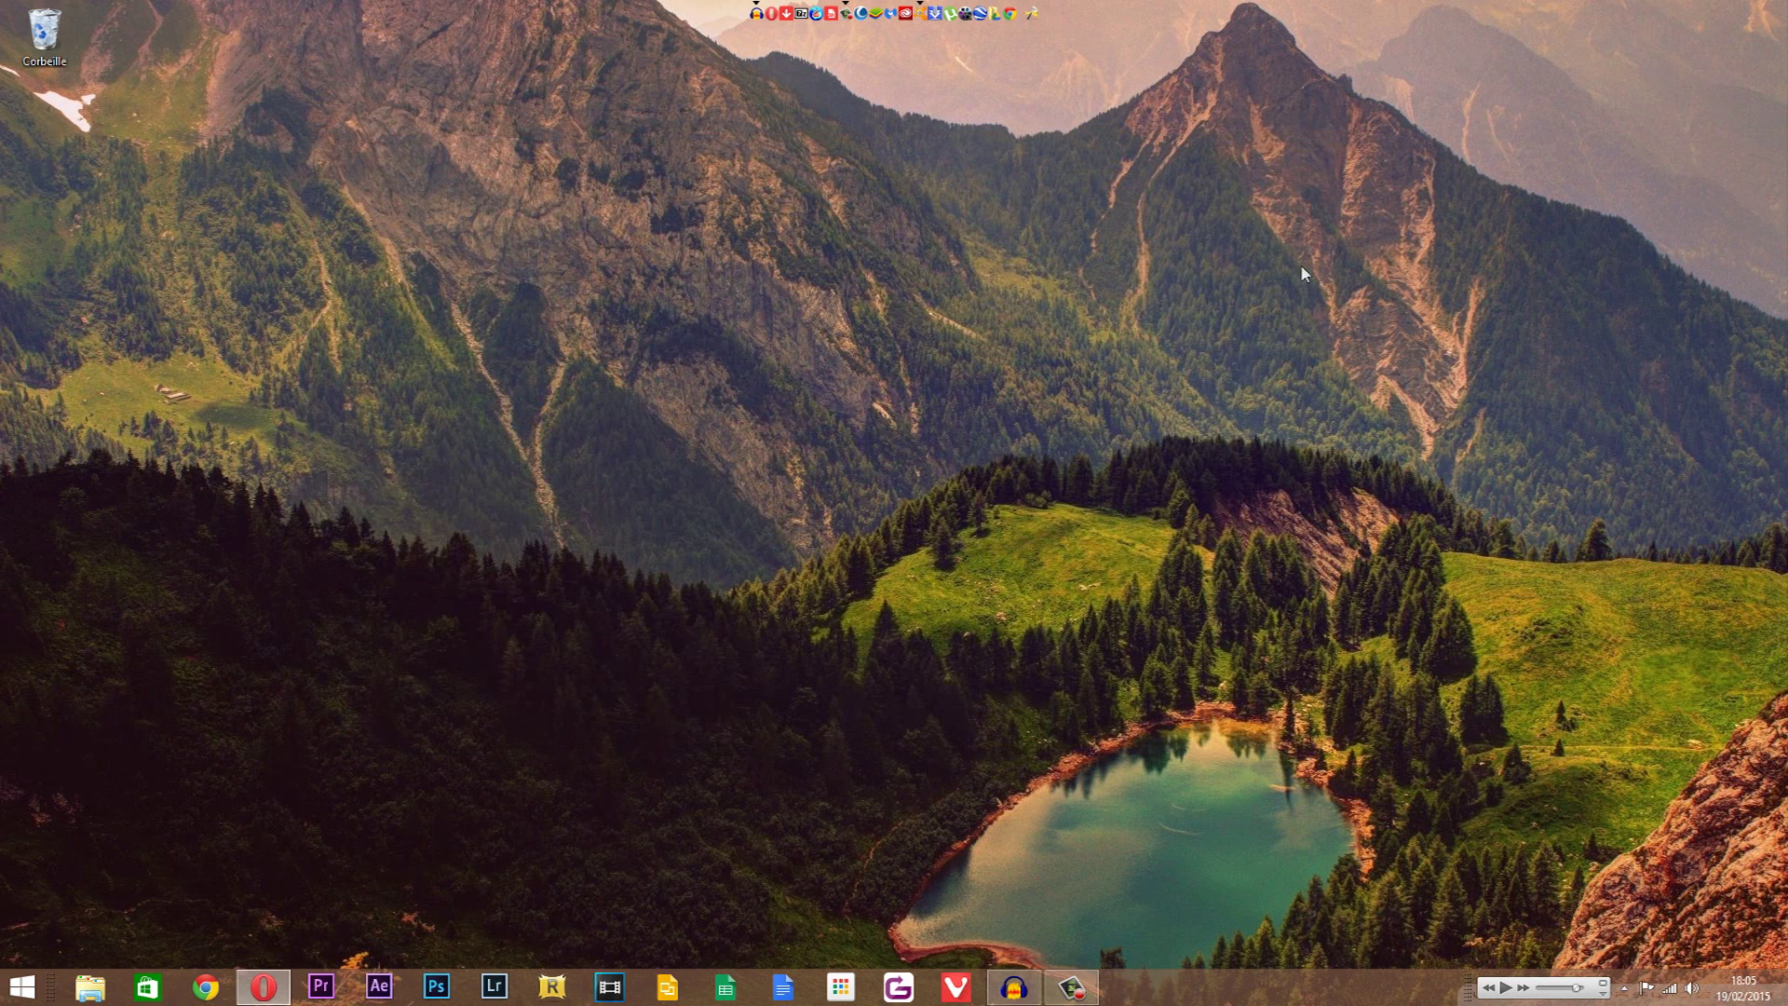